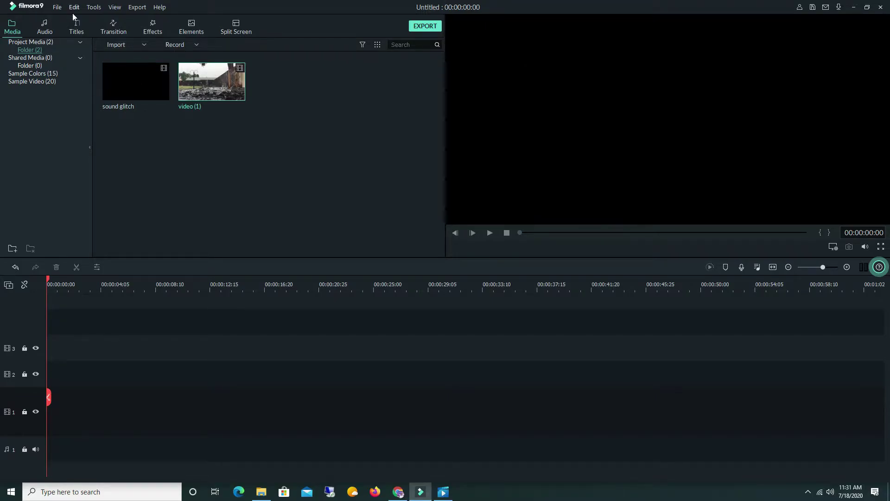
- Add the Default Lowerthird title from the Lower 3rds collection to the start of video track 1
click(76, 34)
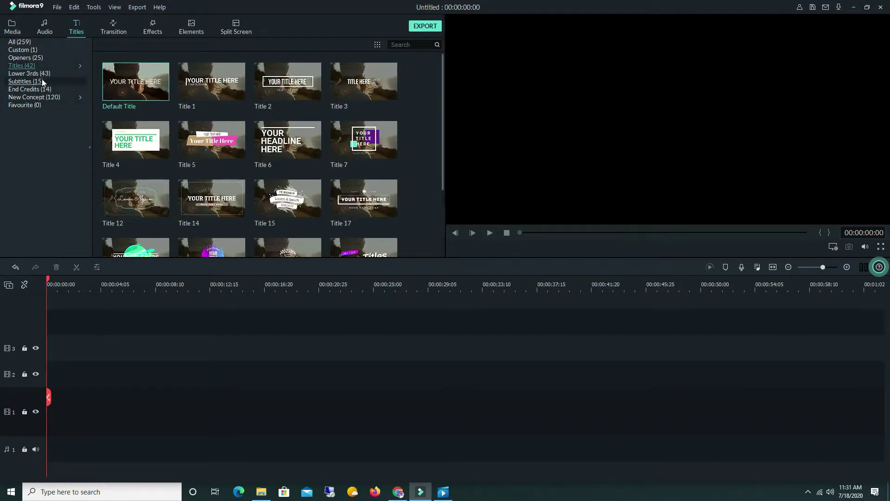
click(23, 72)
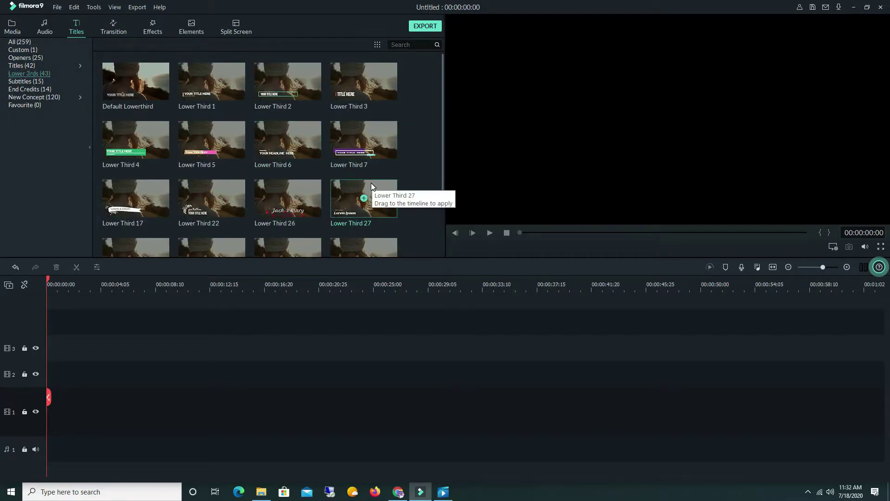
scroll(358, 186, down, 2)
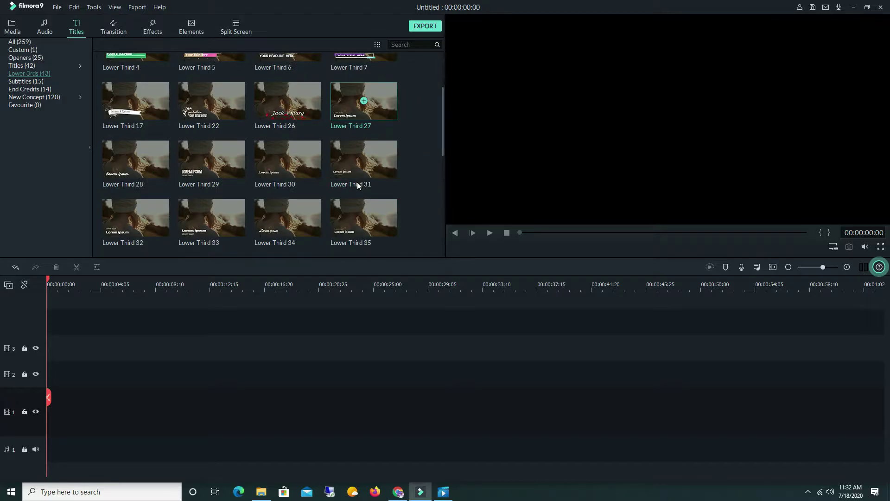
scroll(357, 186, up, 2)
drag(134, 82, 44, 418)
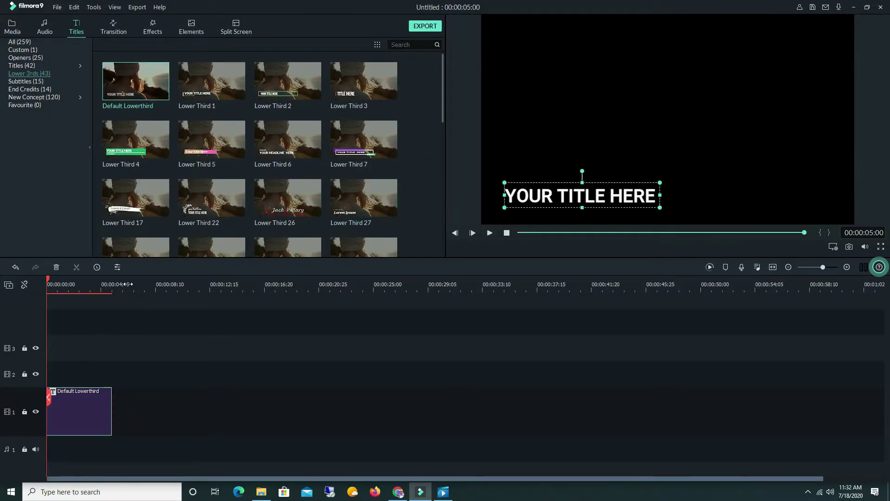
- Split the lower-third title at 00:00:03:20 and delete the part after the cut
drag(128, 283, 139, 284)
drag(48, 406, 263, 411)
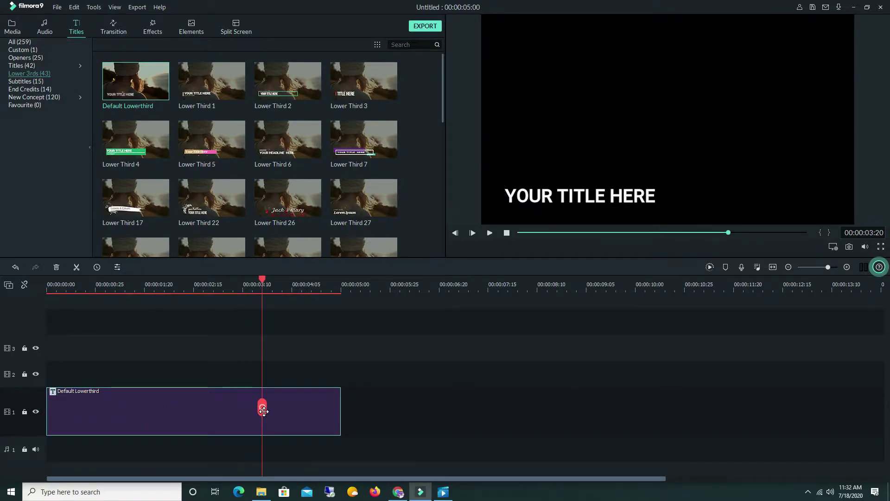
click(314, 418)
click(262, 408)
click(306, 423)
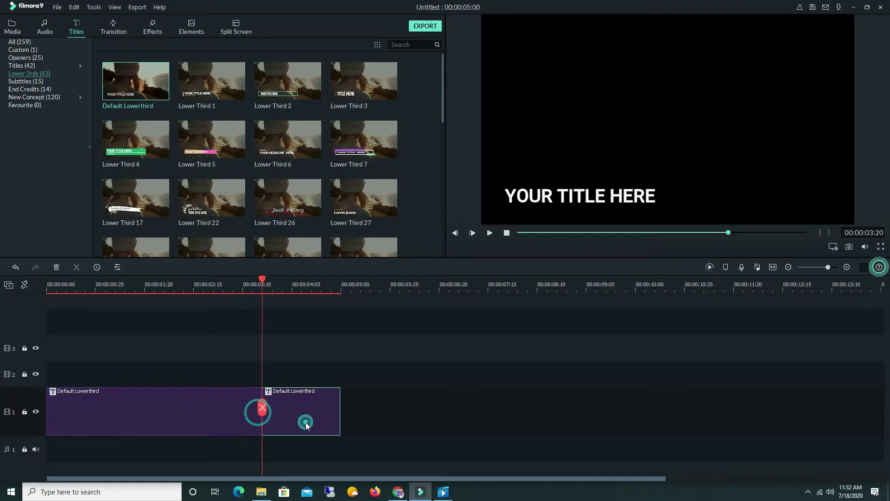
click(56, 268)
- Open the title in the advanced text editor and replace its text with SUNDAY
drag(261, 406, 187, 411)
double_click(100, 411)
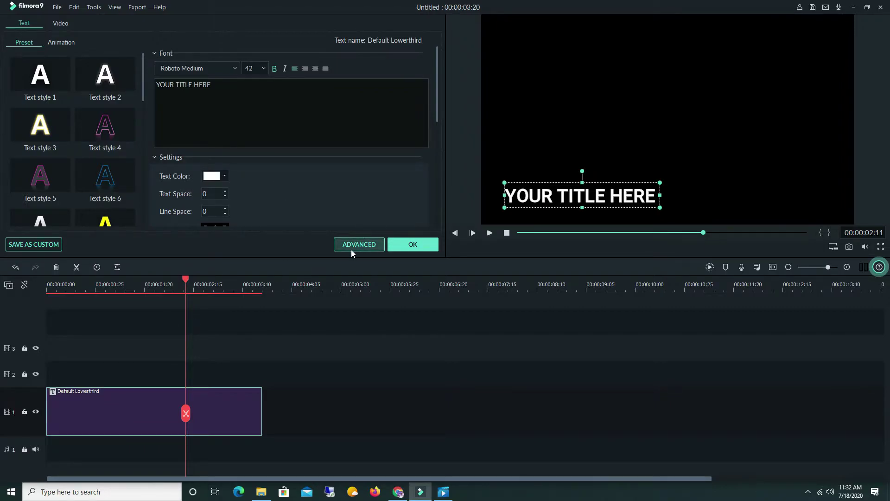
click(368, 250)
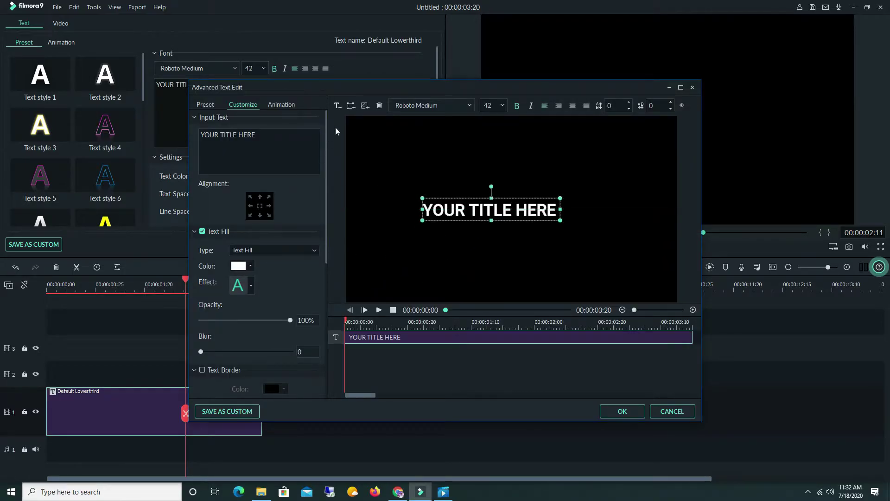
triple_click(267, 133)
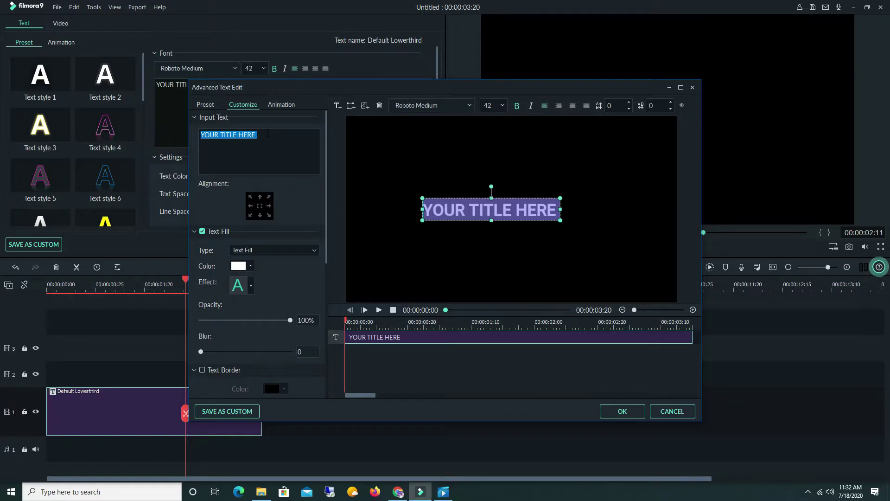
text(SUNDAY)
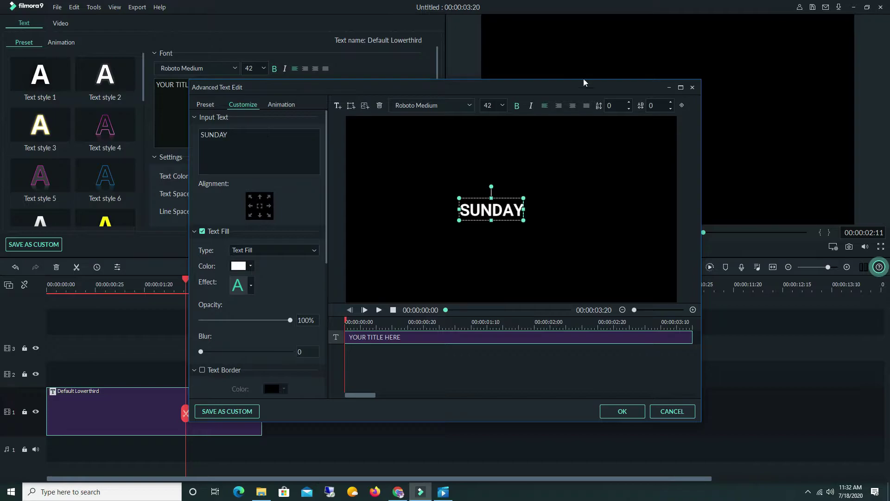
- Center-align the SUNDAY text and set its font to Impact at size 125
click(572, 107)
click(431, 106)
text(IMpact)
key(Return)
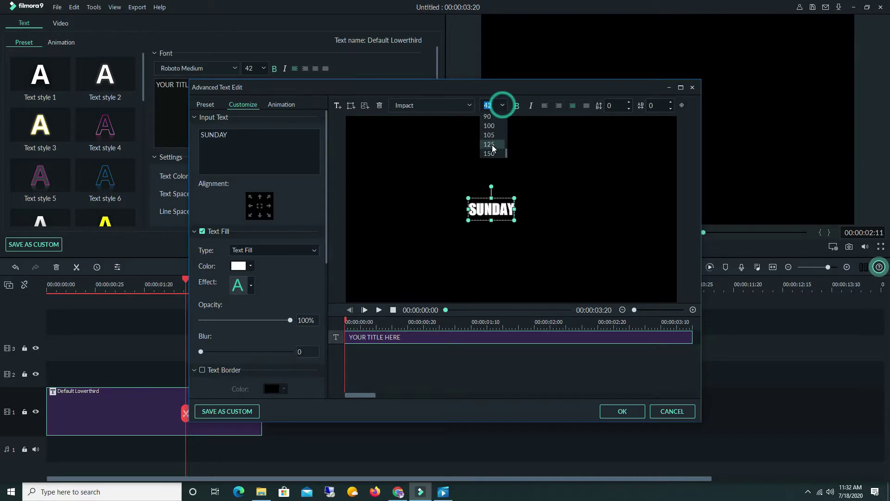
click(494, 132)
click(500, 109)
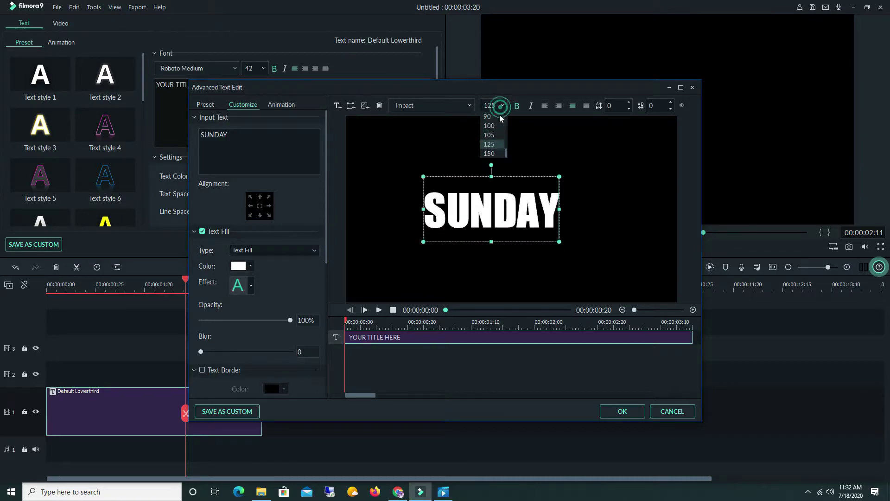
click(592, 160)
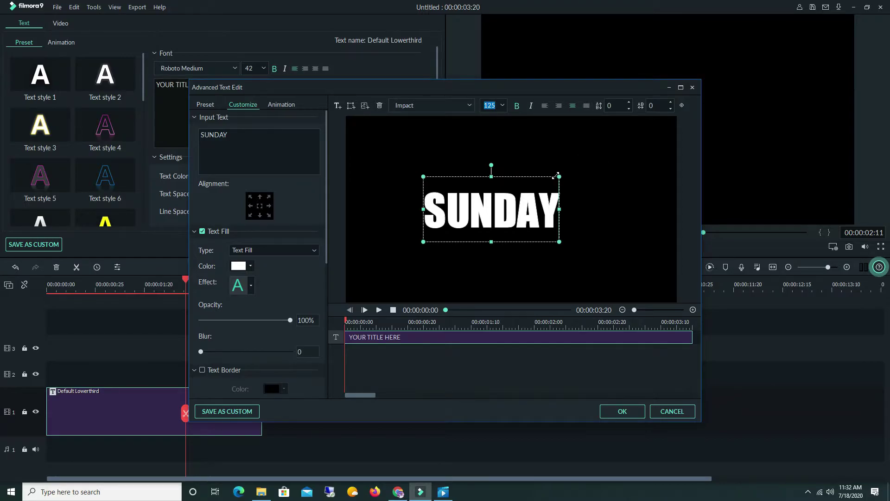
- Enlarge the SUNDAY text box slightly, set the title to No Animation and apply the advanced text changes
drag(560, 177, 573, 170)
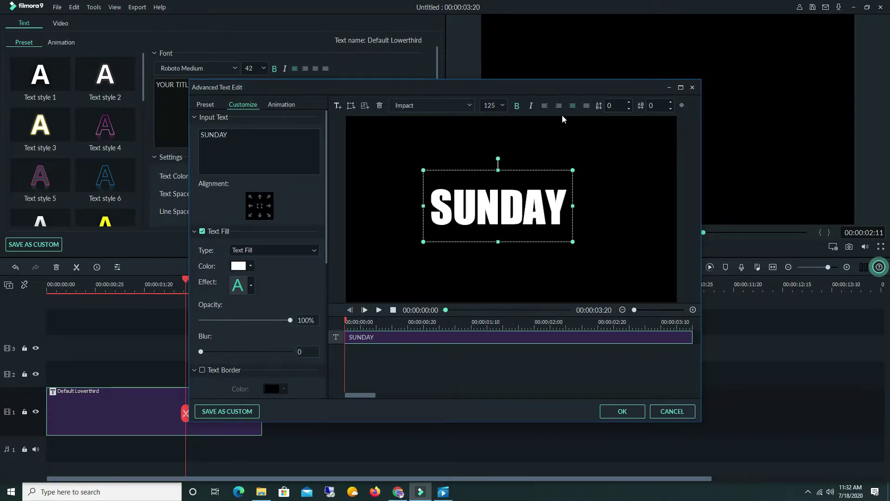
click(612, 253)
click(520, 226)
click(288, 109)
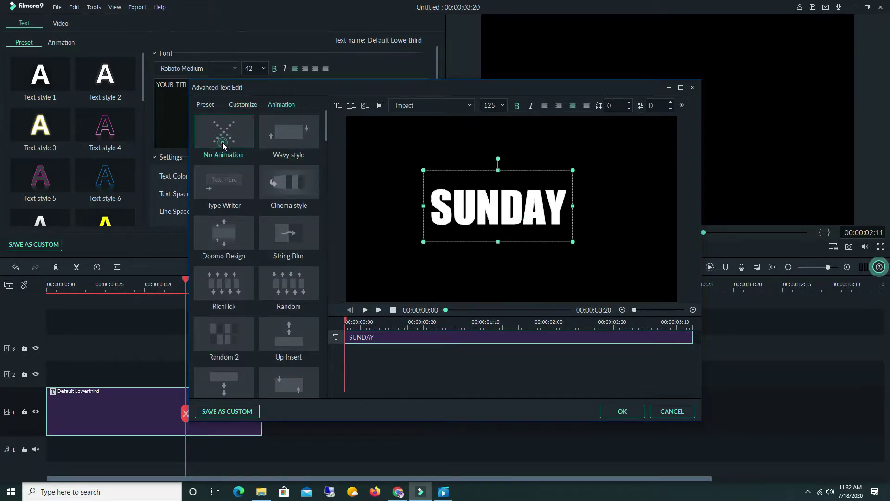
click(615, 413)
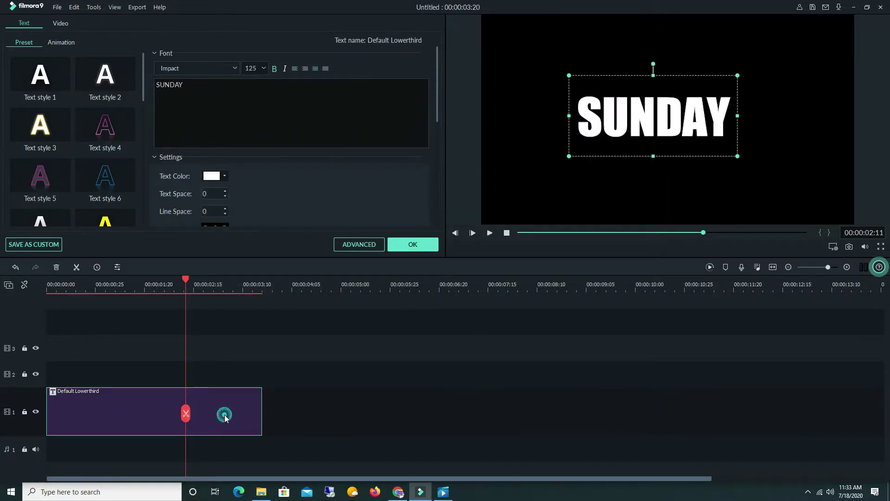
- Copy the SUNDAY title, lock track 1 and place the copy at the start of track 2
click(27, 414)
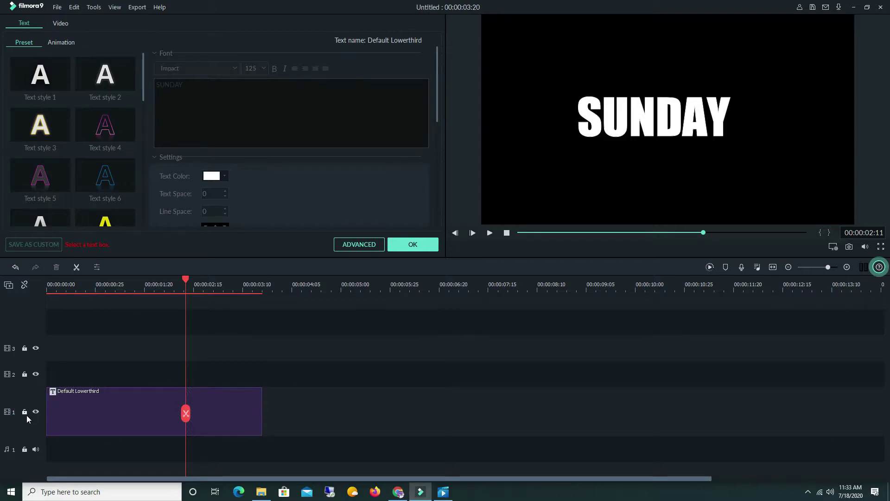
click(135, 423)
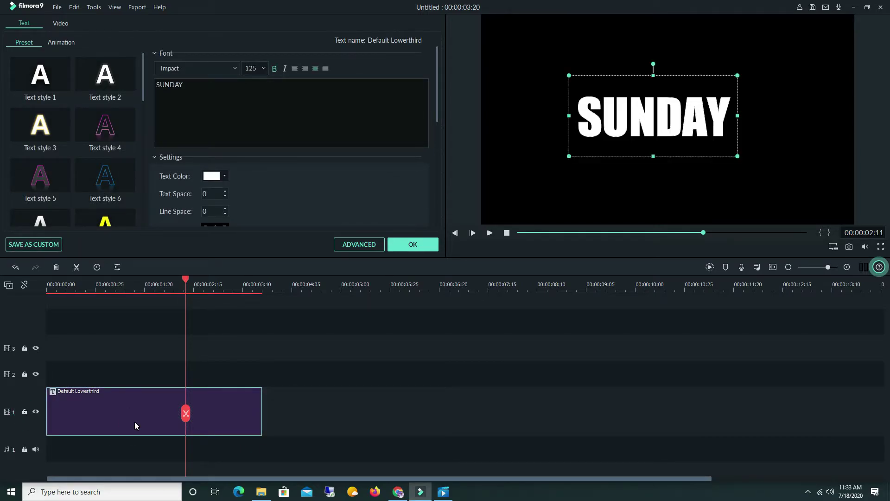
click(25, 412)
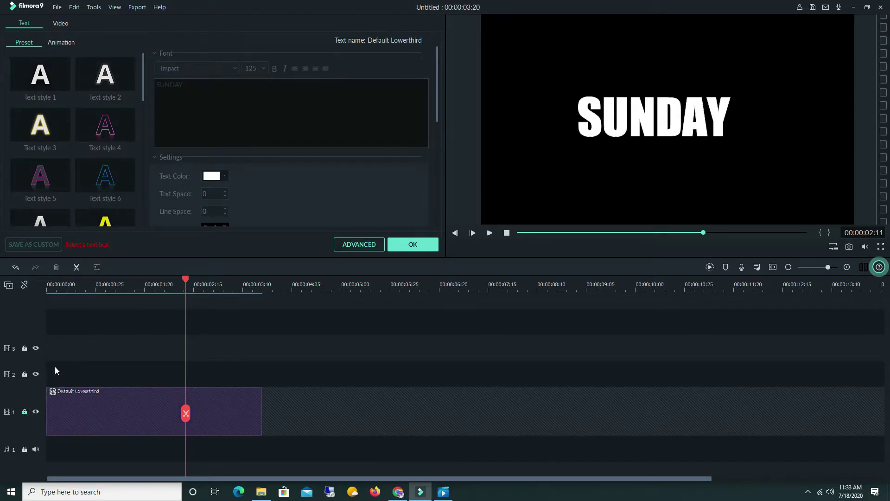
key(ctrl+v)
drag(330, 379, 190, 380)
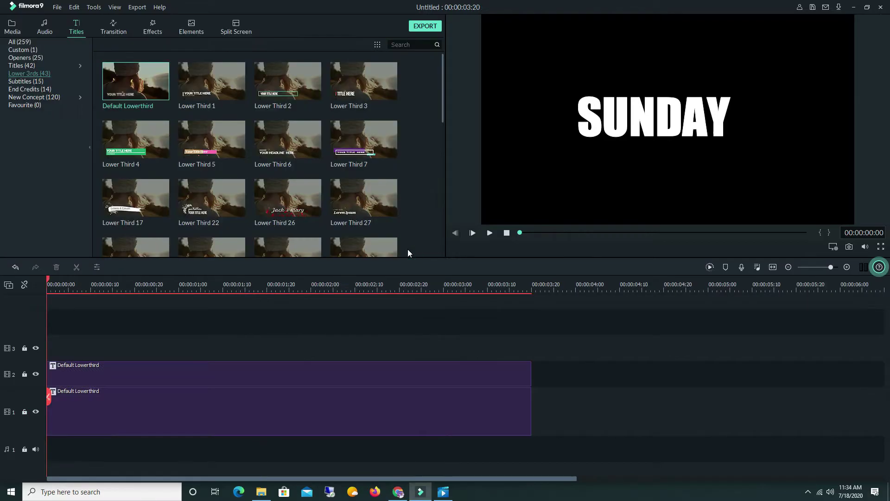
- Set the text fill color of the SUNDAY title on track 1 to black in the advanced text editor
double_click(110, 405)
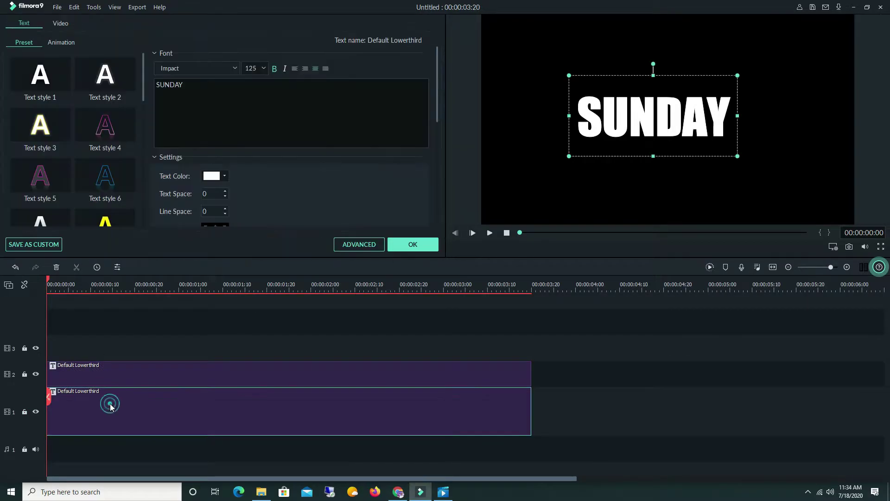
click(367, 249)
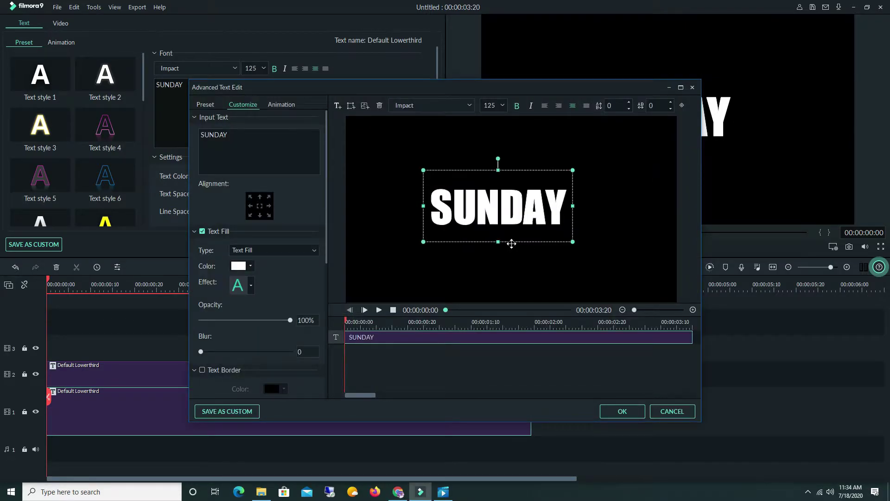
click(253, 264)
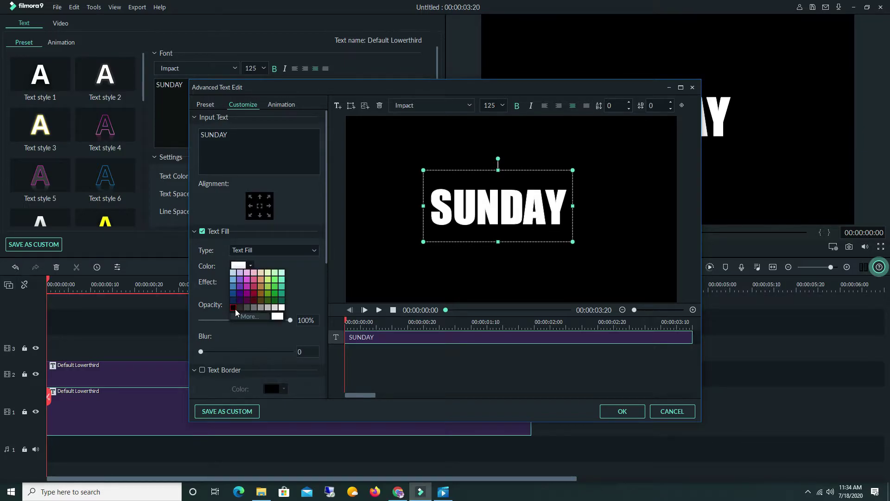
click(233, 307)
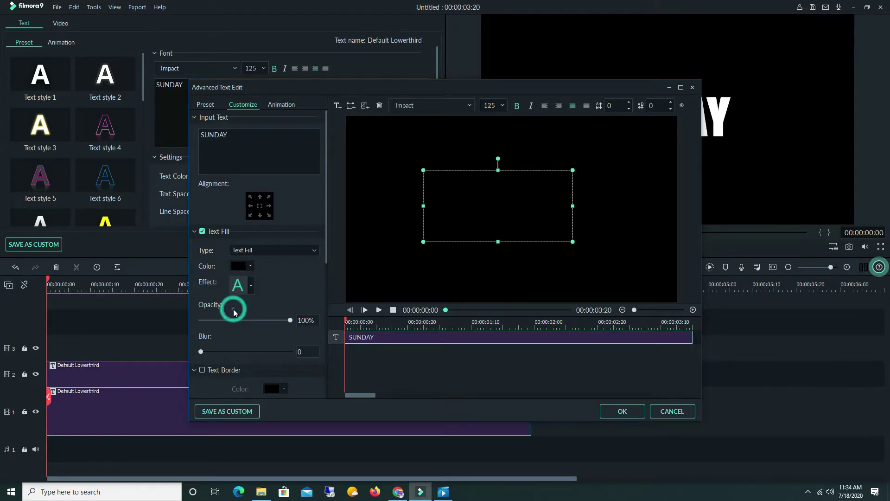
click(626, 418)
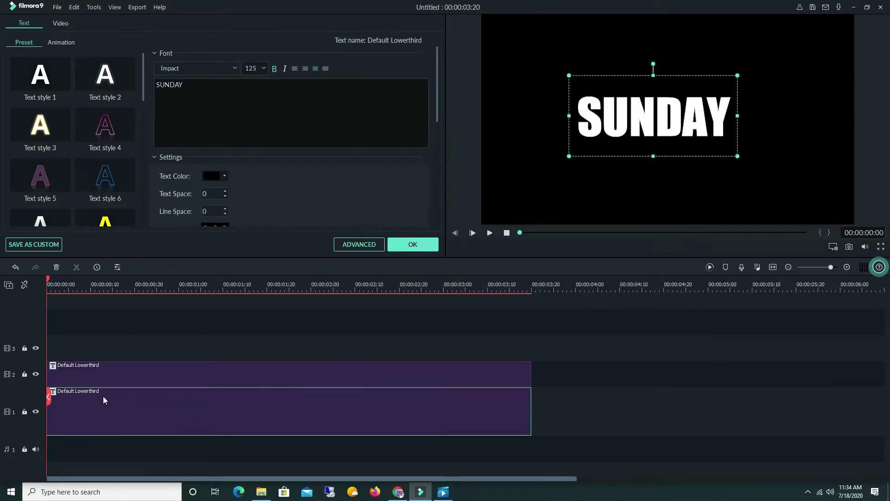
- Split both titles at 00:00:02:05 and delete the parts after the cut
drag(49, 400, 333, 413)
click(333, 411)
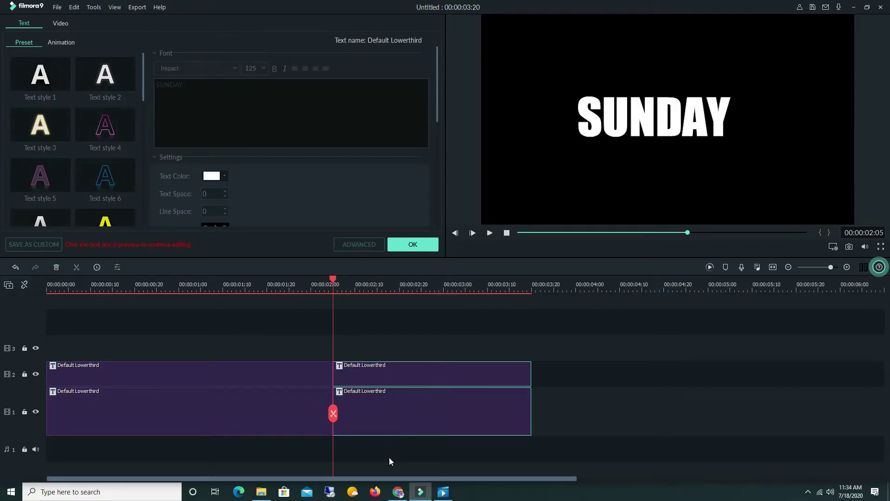
click(53, 270)
drag(332, 414, 51, 403)
click(414, 245)
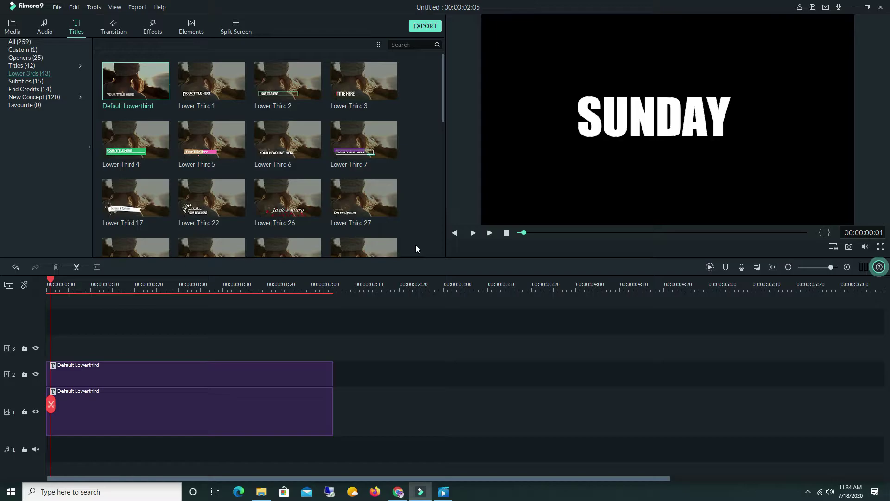
- Apply the Deposit Up transition to the title on track 2 and extend it across the whole clip
double_click(94, 379)
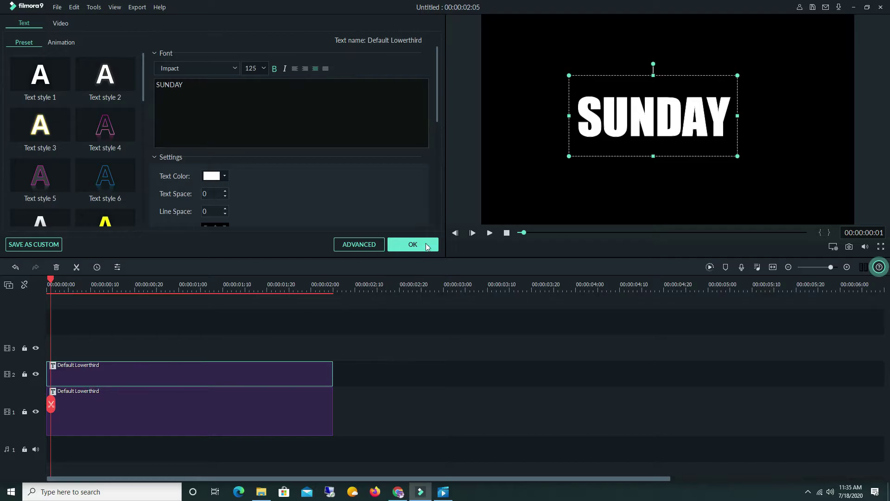
click(413, 244)
click(115, 29)
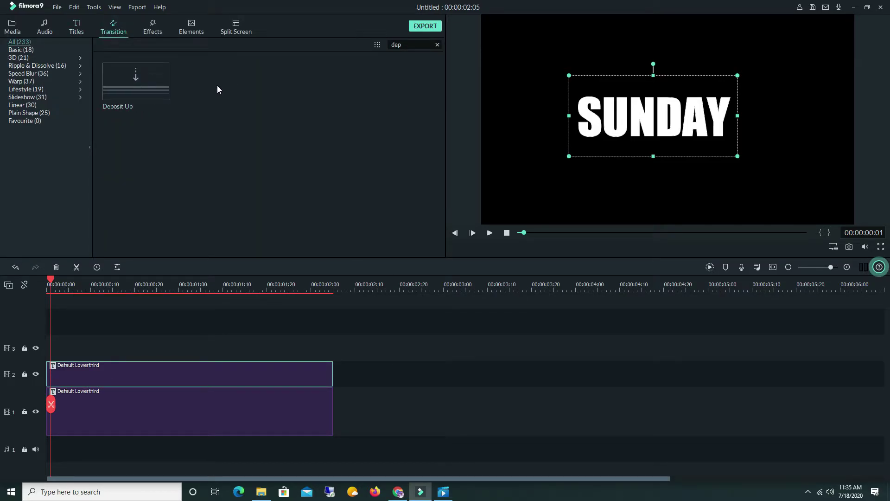
drag(392, 45, 402, 44)
drag(155, 92, 119, 356)
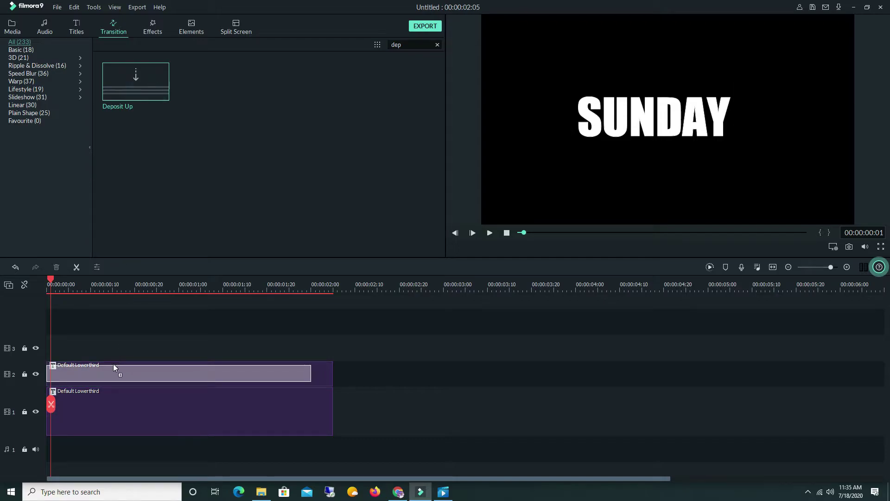
drag(147, 367, 183, 373)
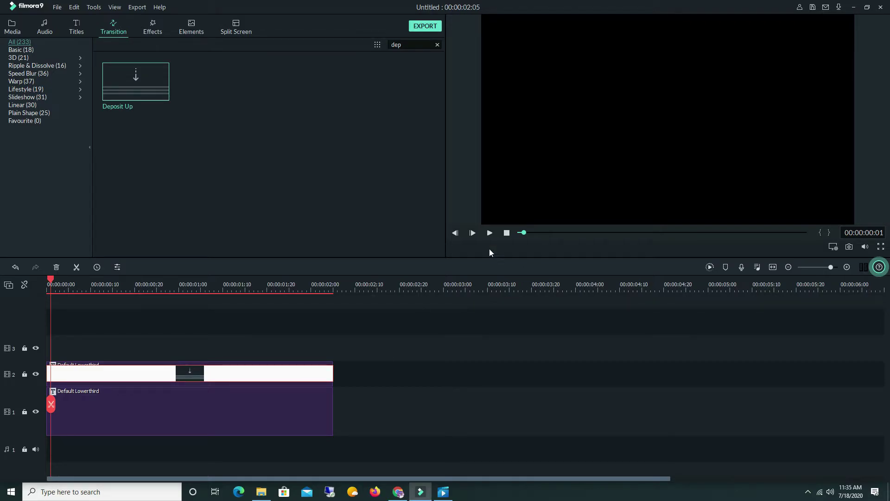
- Play back the SUNDAY title twice to check the transition
click(490, 233)
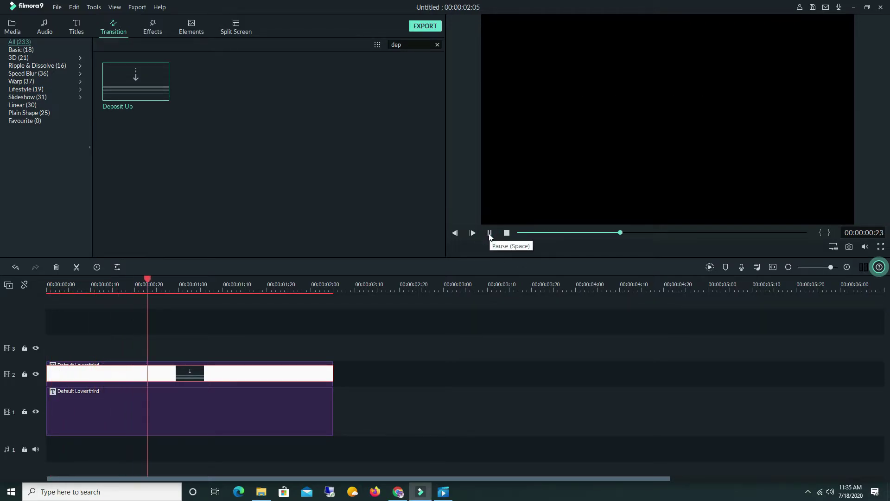
click(490, 233)
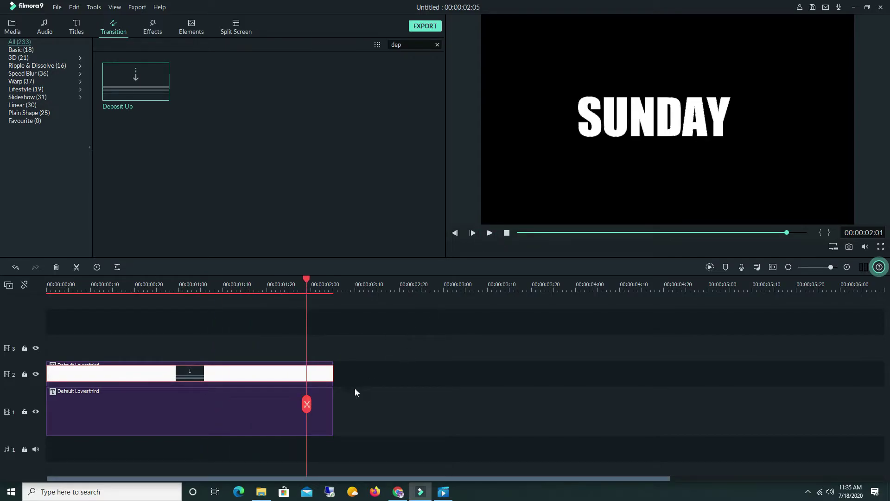
drag(309, 414, 77, 403)
click(489, 234)
click(489, 235)
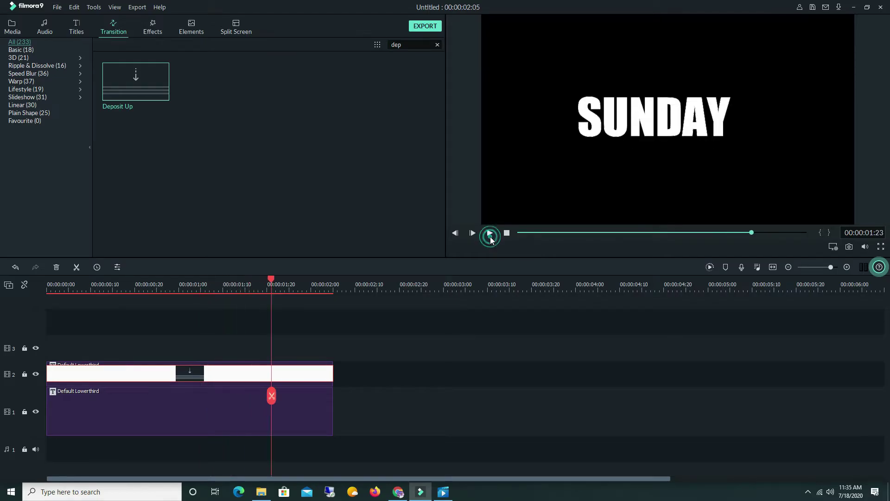
- Export the title as an MP4 named TITLE G and close the export windows when it is done
click(424, 26)
text(TITLE G)
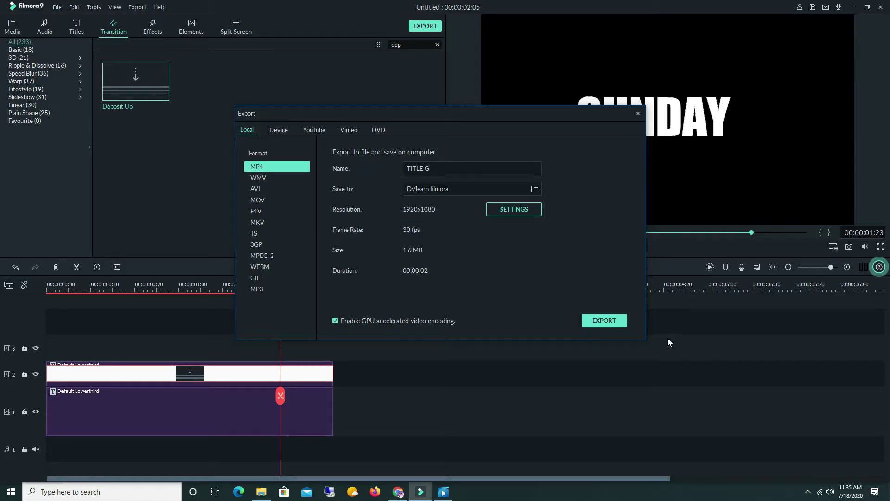
click(608, 323)
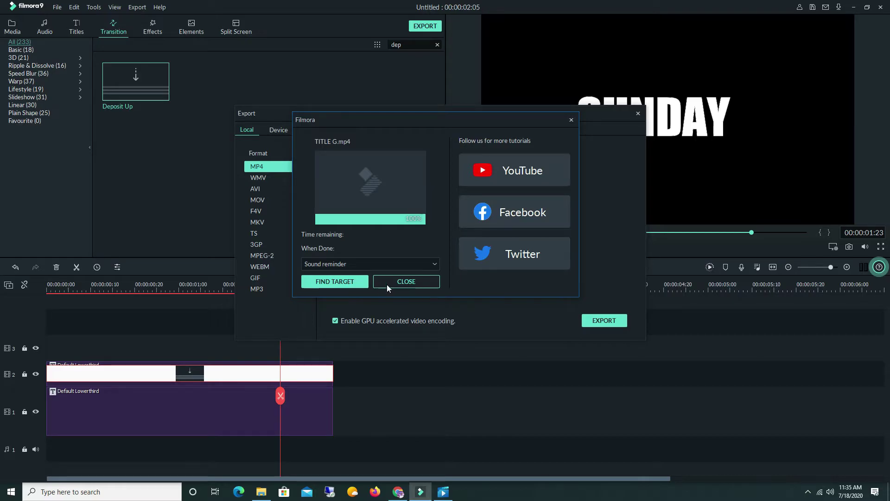
click(407, 283)
click(638, 113)
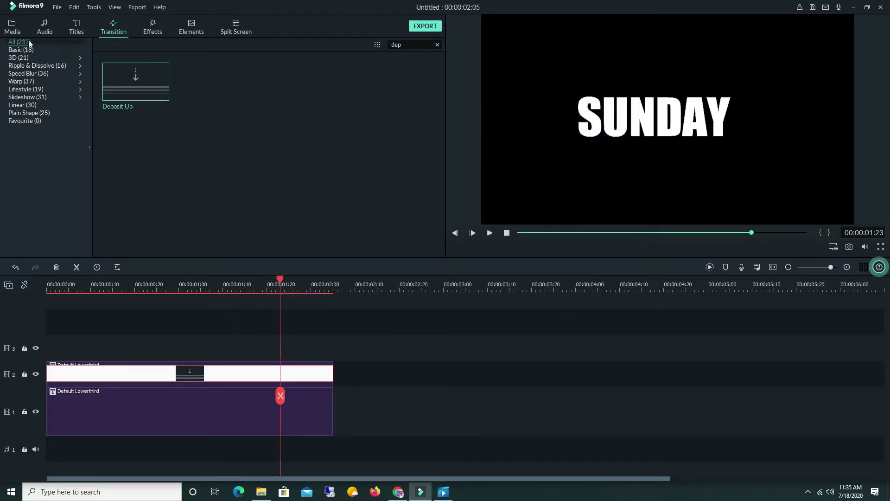
- Import TITLE G.mp4 from the learn filmora folder into the project media
click(12, 27)
right_click(285, 94)
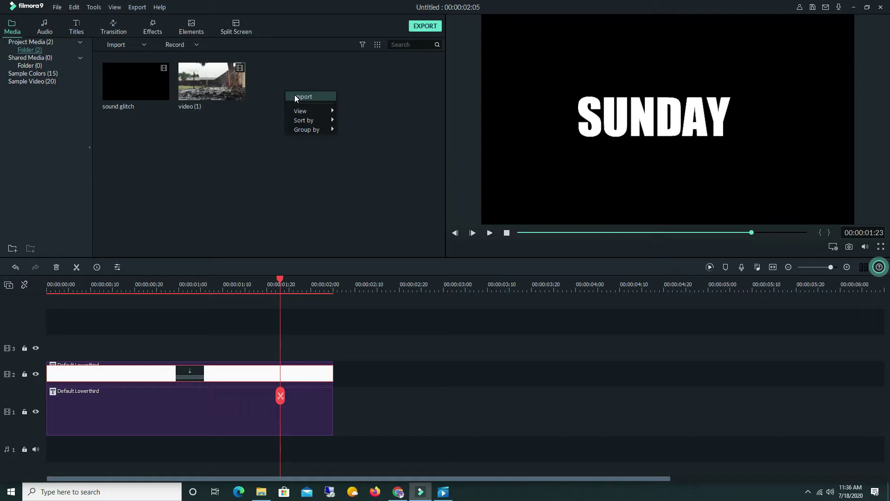
click(295, 97)
double_click(510, 76)
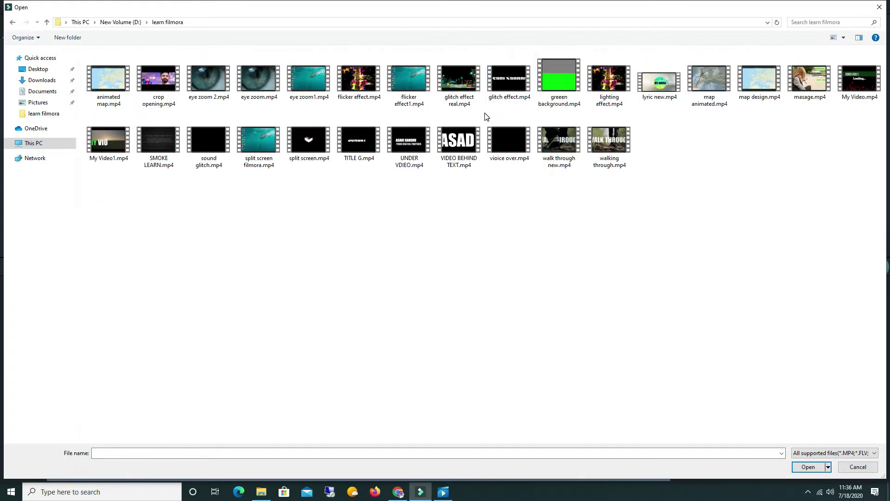
click(348, 147)
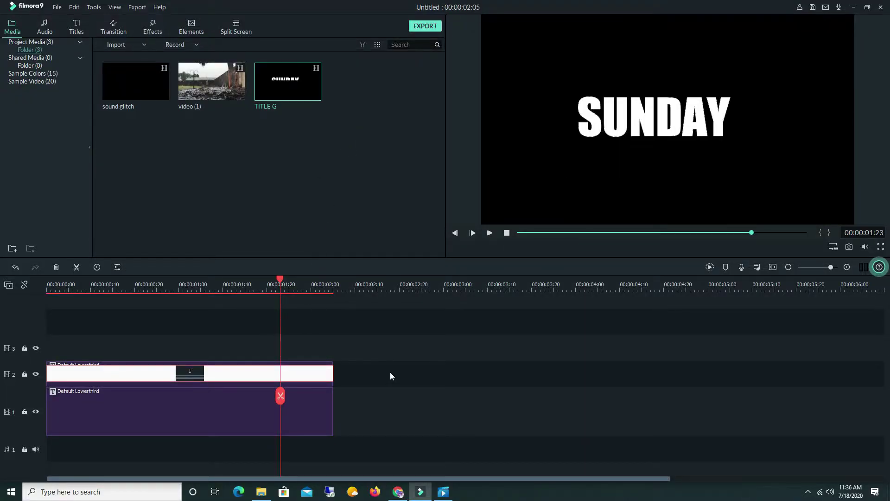
- Replace both titles on the timeline with video (1) on track 1 and TITLE G on track 2
drag(370, 371, 139, 431)
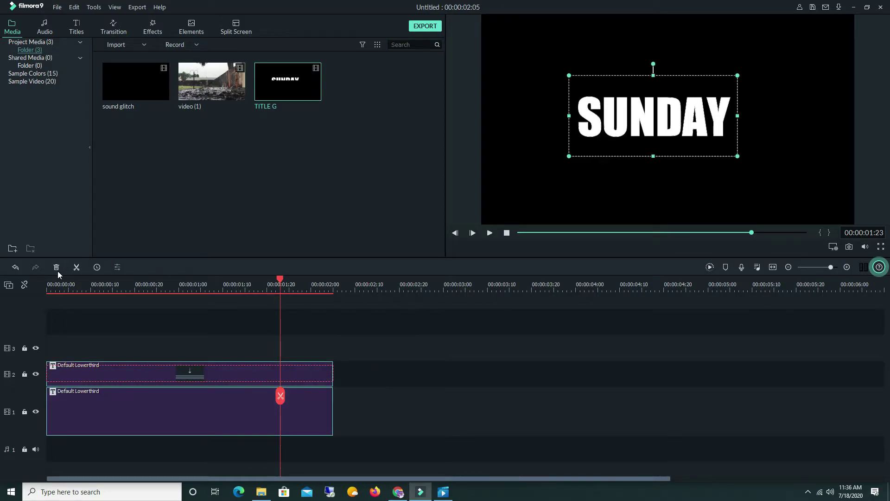
click(57, 270)
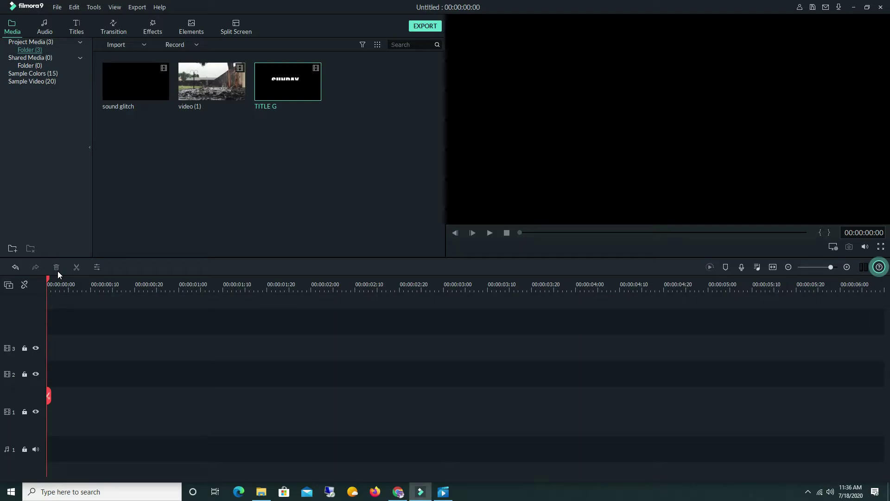
drag(203, 108, 51, 417)
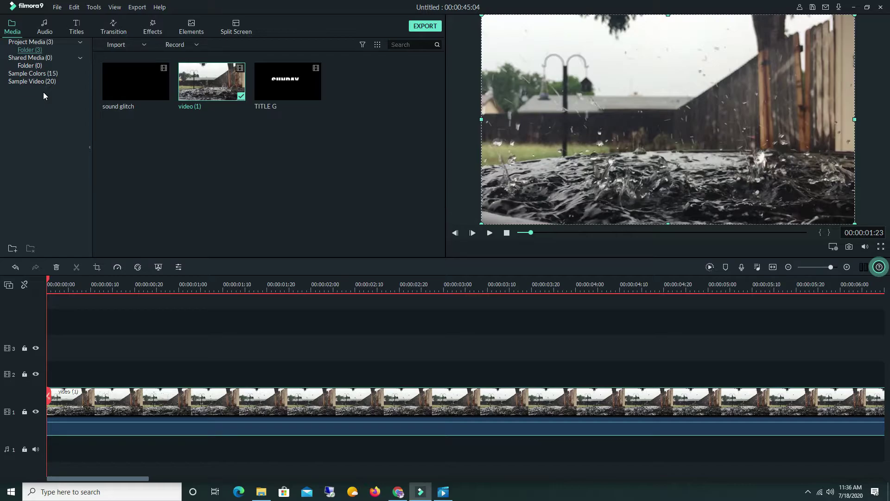
drag(304, 68, 334, 417)
- Split video (1) at the end of the TITLE G clip, 00:00:02:05, and delete the part after the cut
click(333, 417)
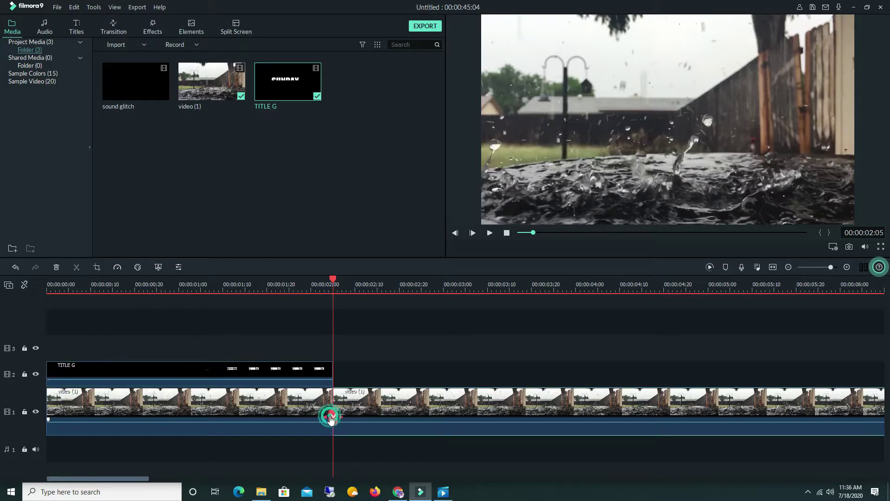
click(376, 402)
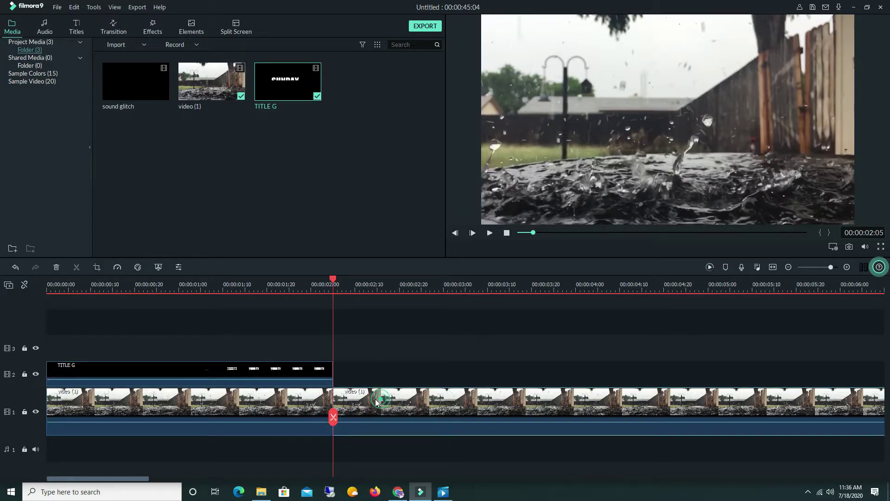
click(56, 267)
- Set the blending mode of the TITLE G clip on track 2 to Lighten
click(165, 371)
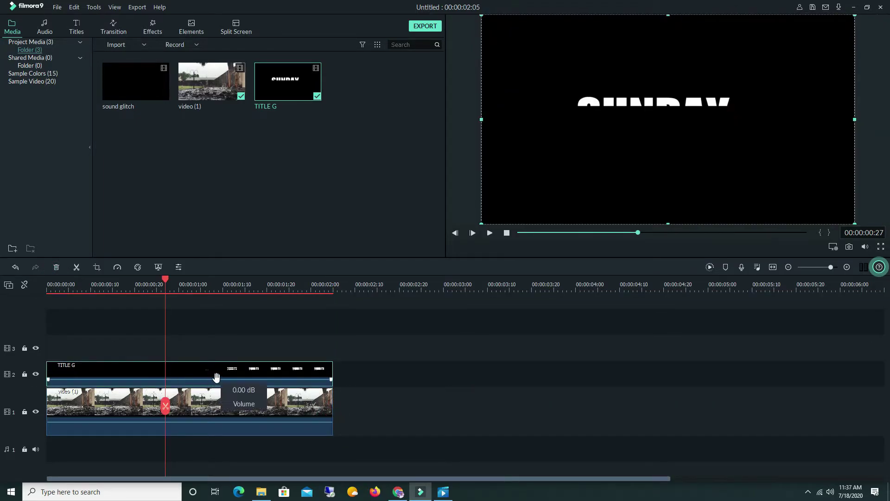
double_click(192, 374)
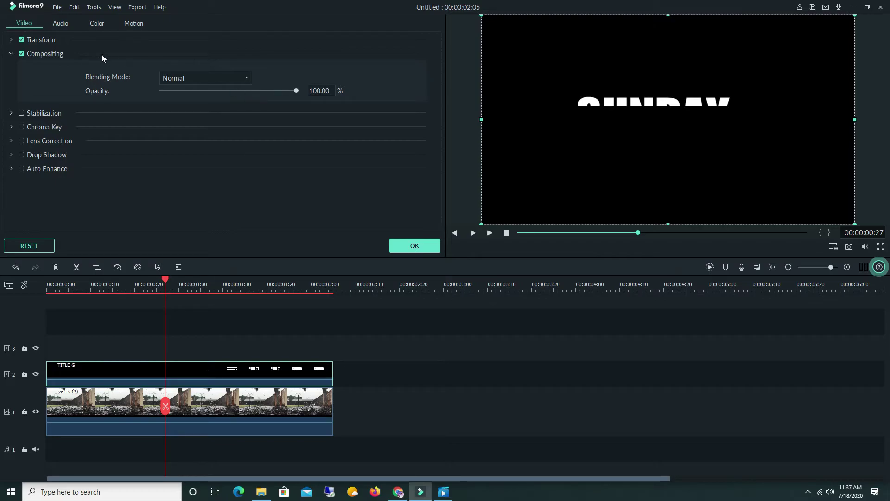
click(87, 78)
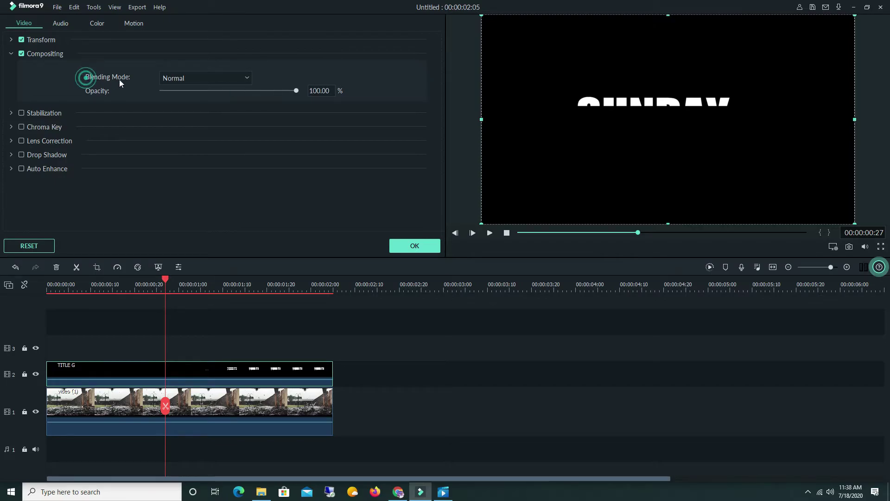
click(12, 54)
click(12, 54)
click(208, 80)
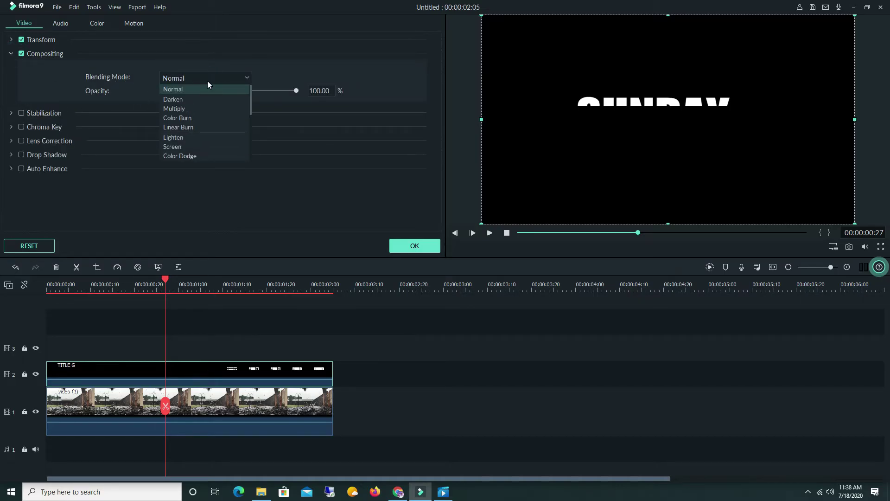
click(199, 138)
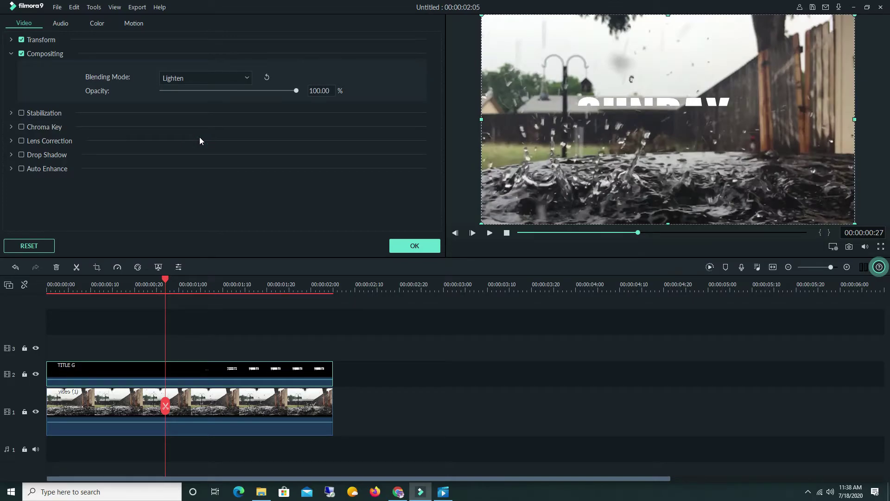
click(413, 246)
- Split the TITLE G clip at 00:00:02:01, 00:00:01:11 and 00:00:01:26
scroll(174, 407, up, 2)
drag(171, 406, 636, 406)
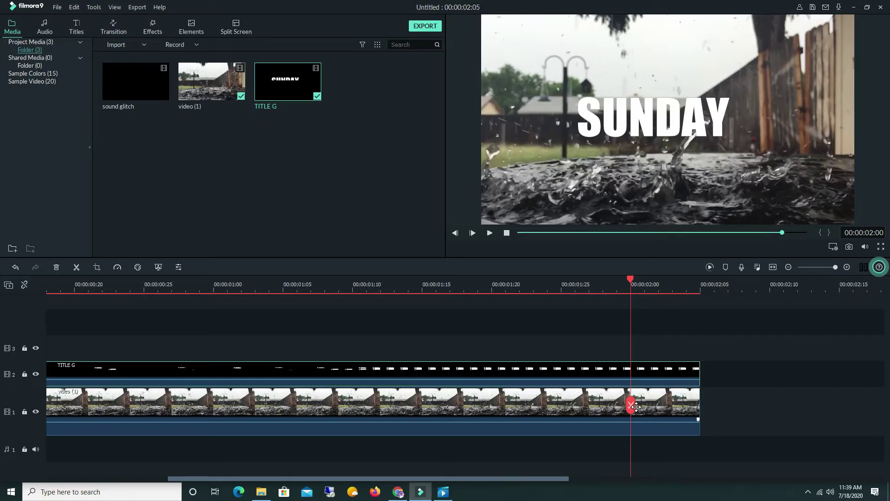
click(633, 411)
key(Right)
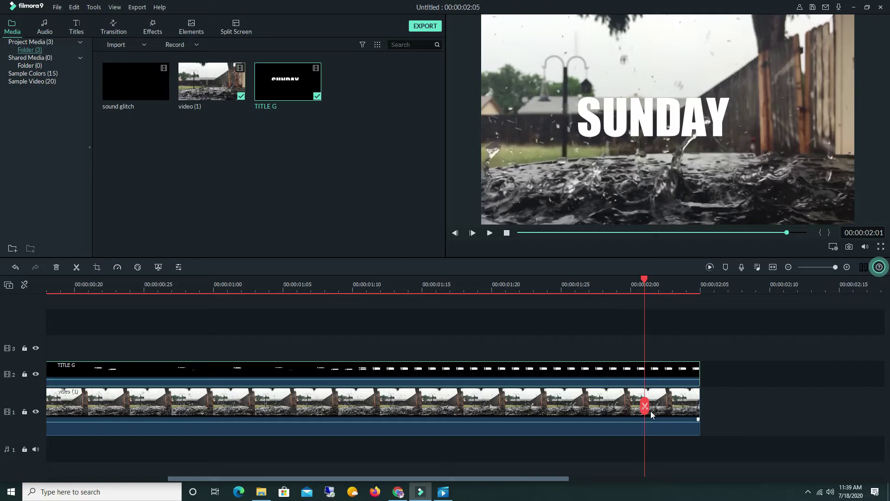
click(645, 408)
drag(644, 407, 370, 400)
click(367, 390)
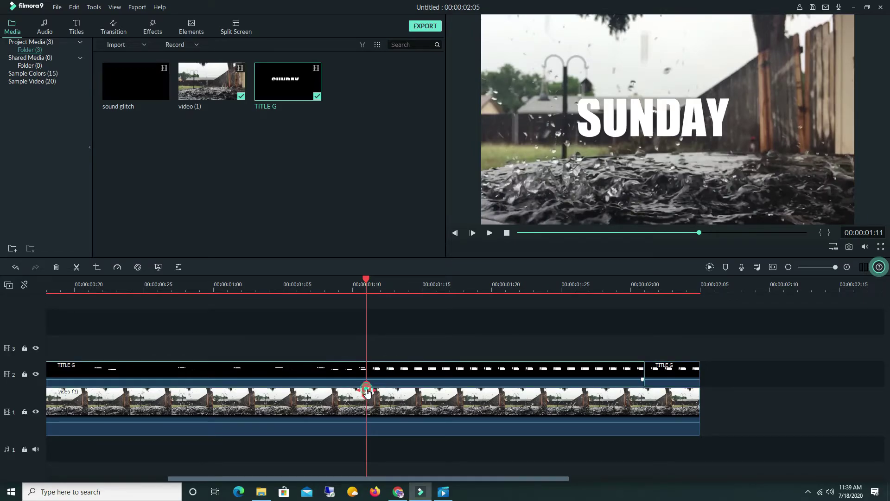
drag(366, 390, 575, 391)
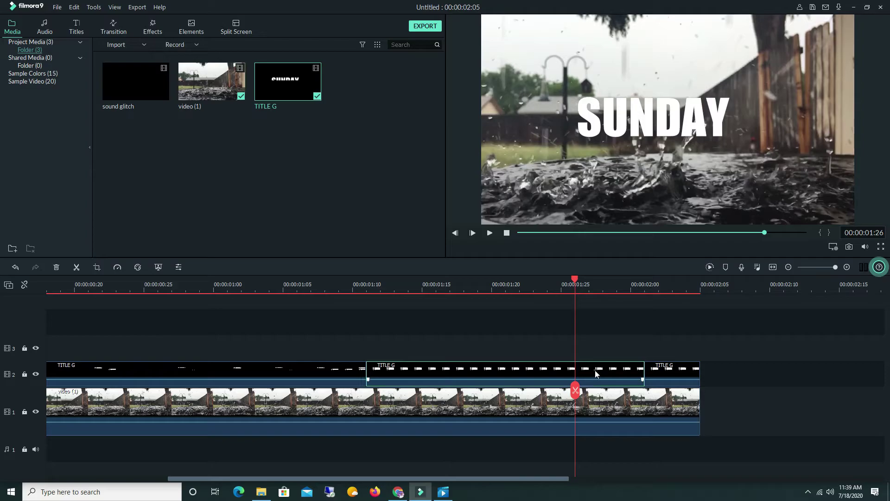
click(575, 391)
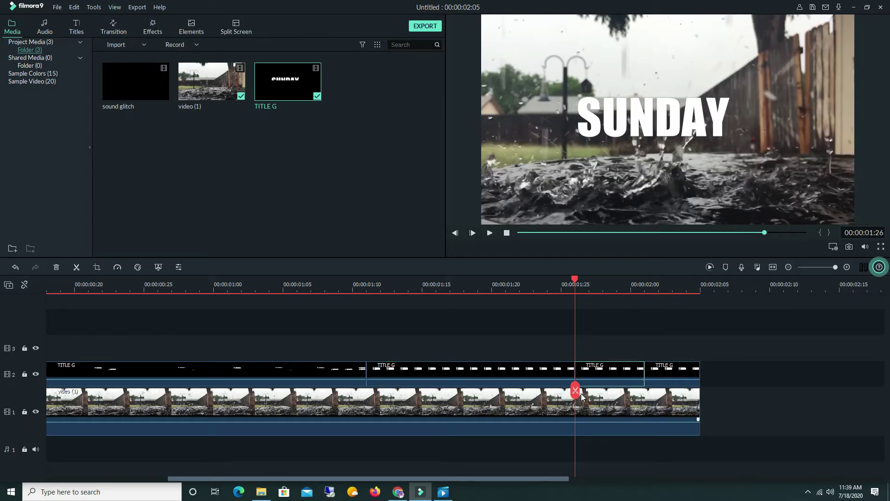
- Apply the Sideways 2 shake filter to all four TITLE G pieces on track 2
drag(575, 391, 130, 373)
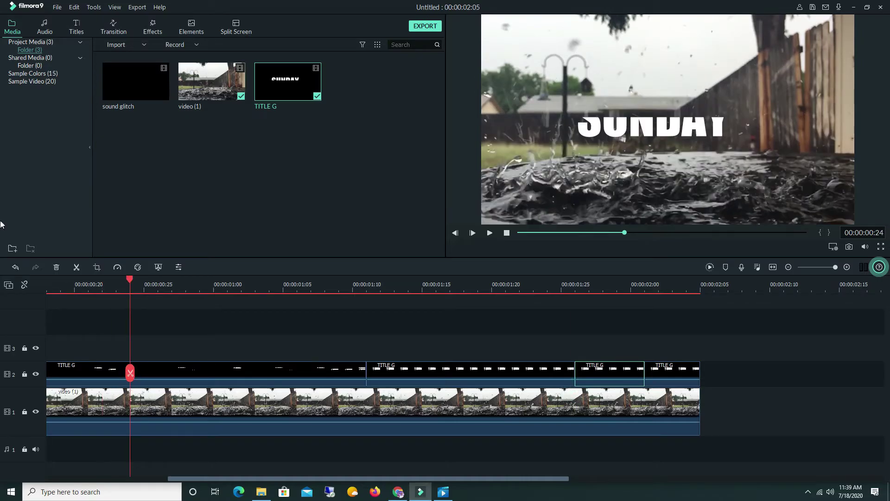
click(158, 34)
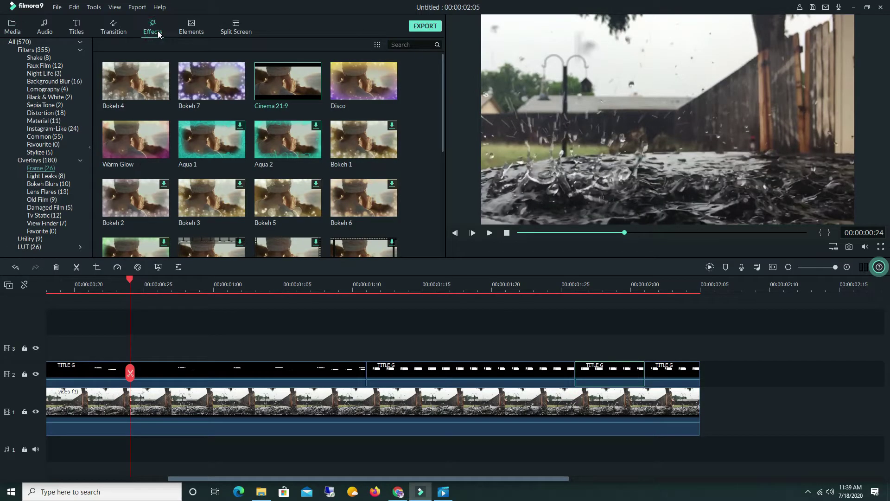
click(40, 59)
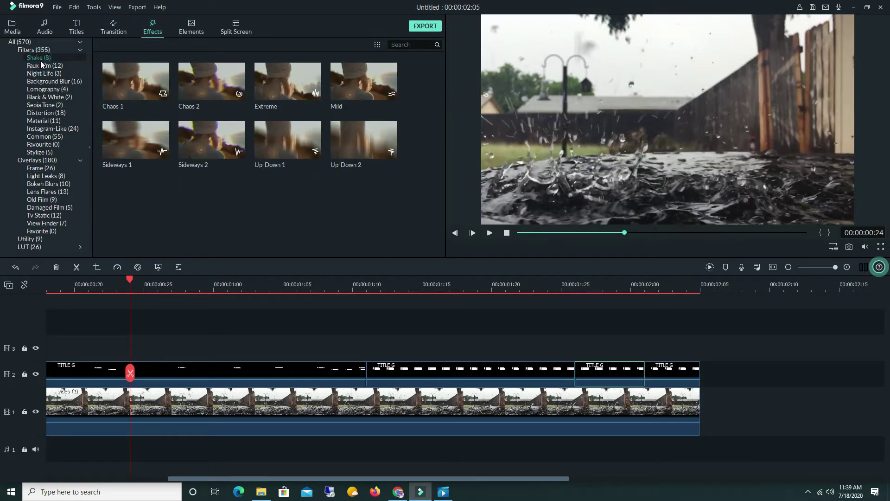
drag(219, 150, 144, 223)
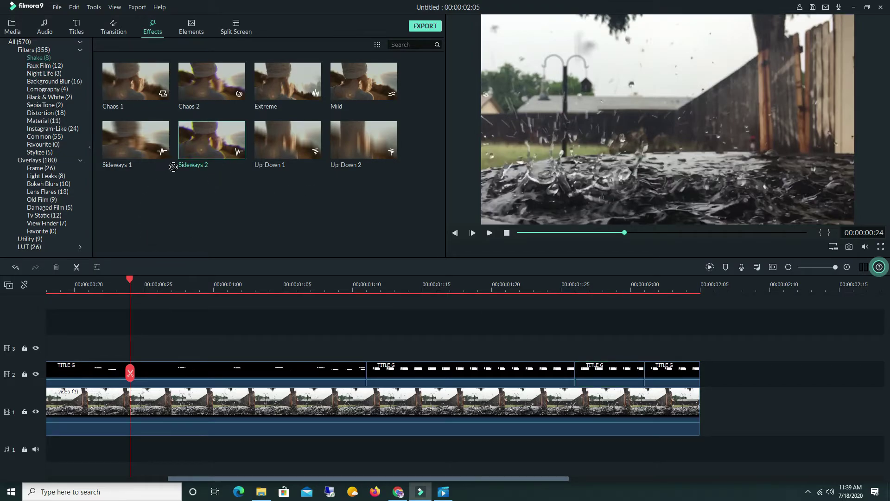
drag(216, 154, 71, 368)
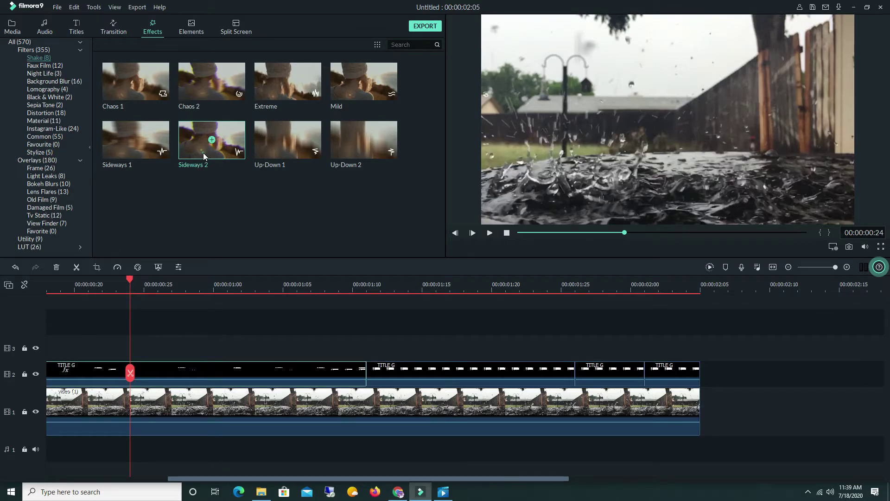
drag(208, 144, 416, 379)
drag(212, 141, 580, 371)
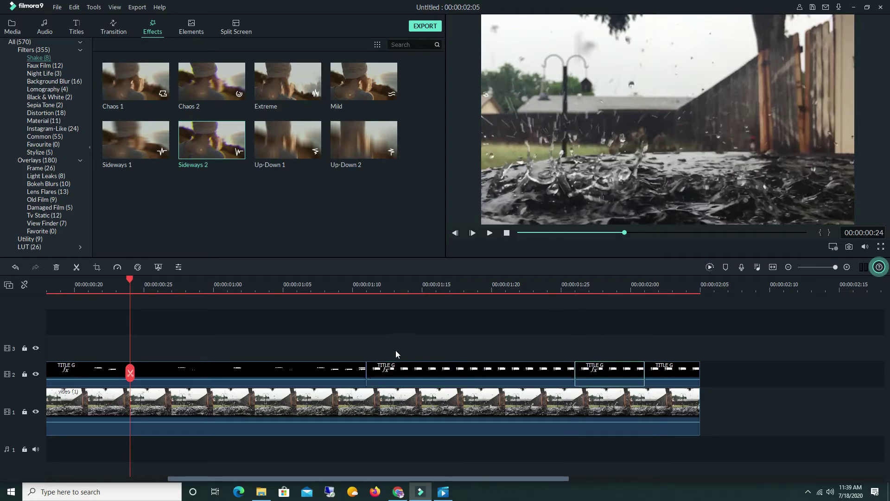
- Add the Chromatic Aberration and Flip distortion filters to the second TITLE G piece
click(463, 377)
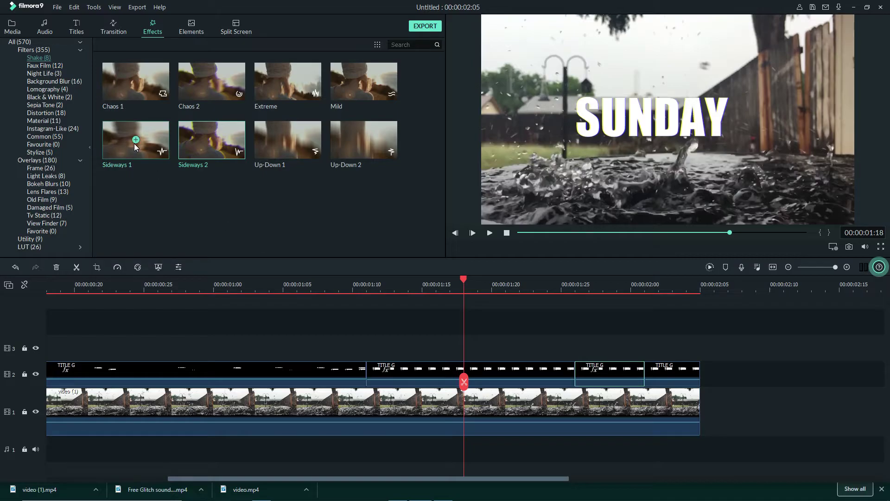
click(40, 113)
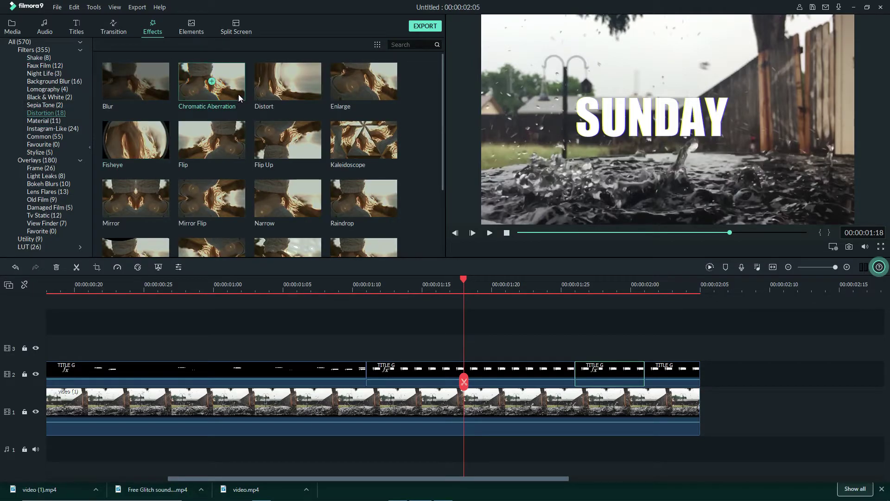
drag(235, 93, 410, 370)
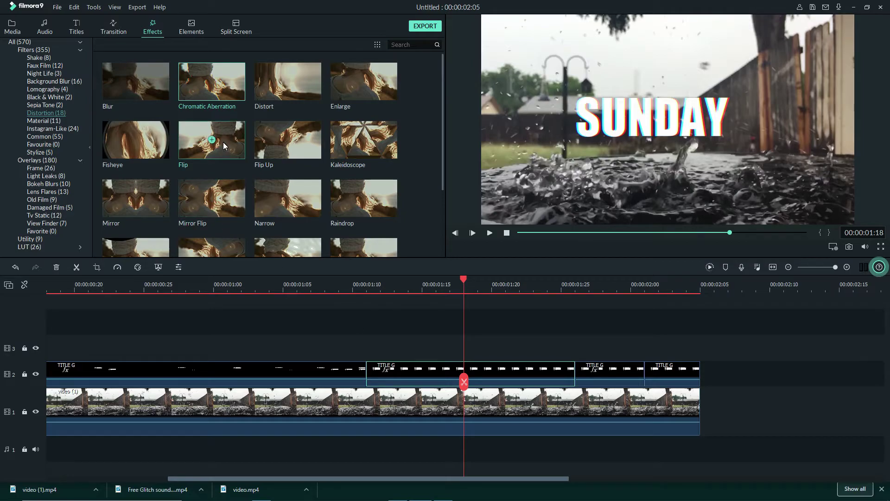
drag(224, 146, 402, 368)
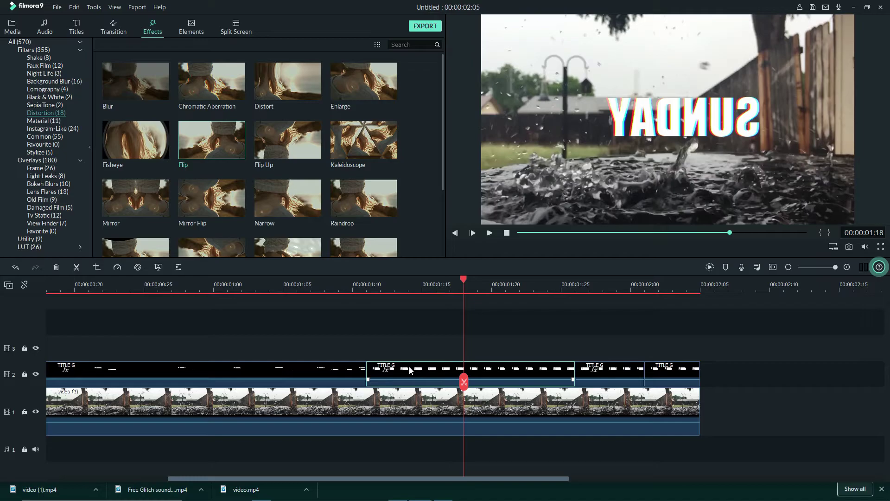
- Set the Chromatic Aberration fade to 0.50 on the second TITLE G piece
double_click(409, 366)
scroll(24, 137, down, 1)
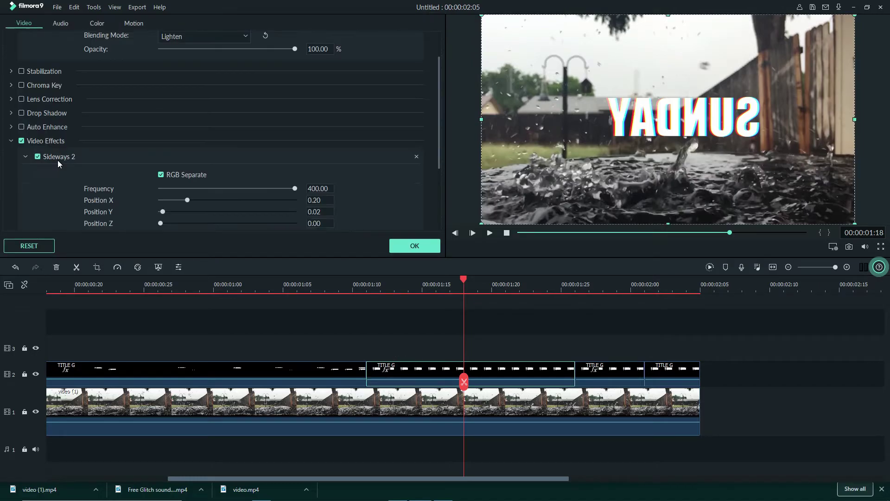
scroll(141, 156, down, 3)
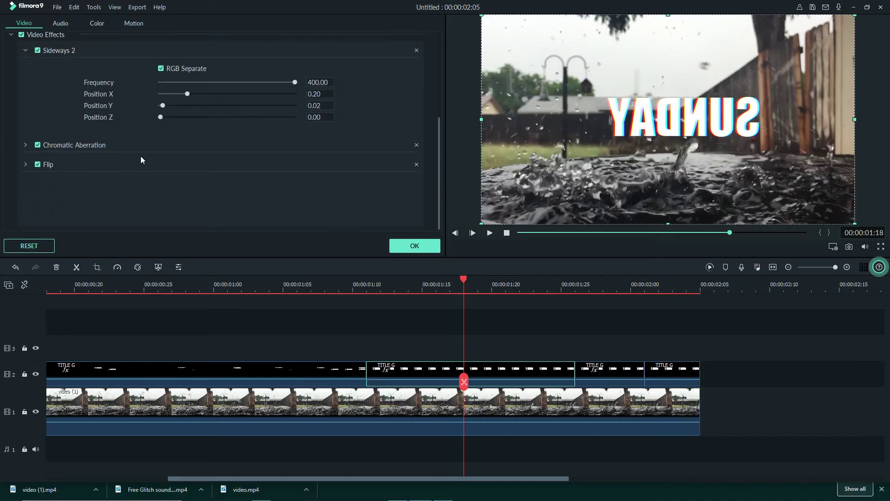
scroll(141, 160, up, 3)
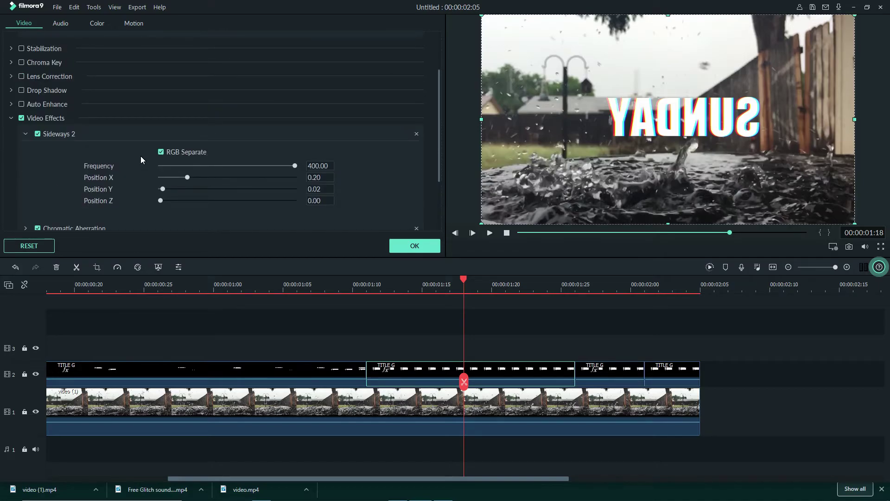
scroll(141, 159, down, 3)
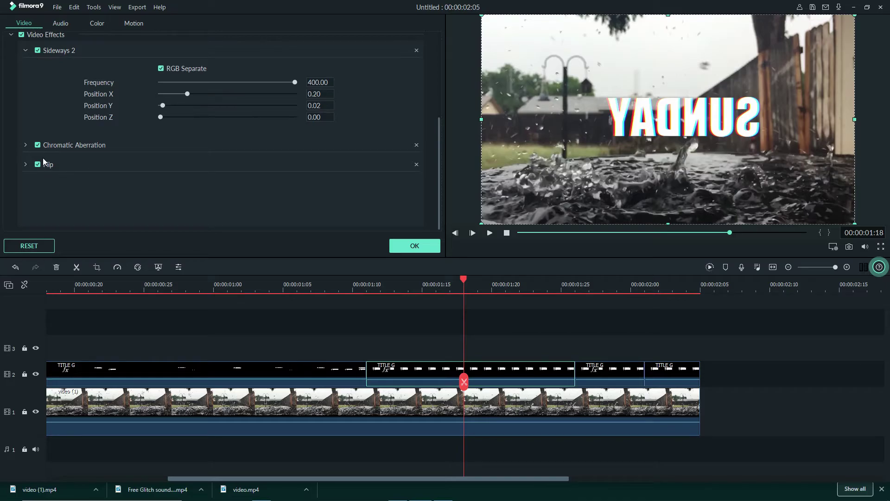
click(24, 145)
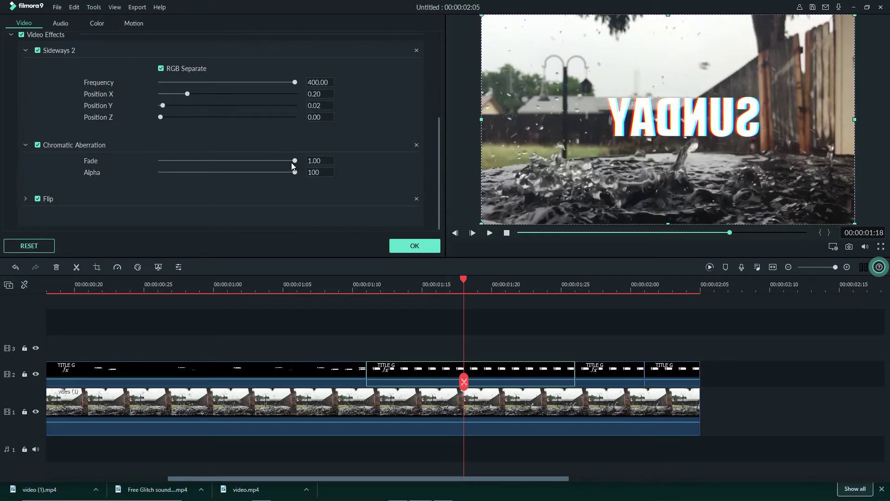
drag(294, 161, 229, 169)
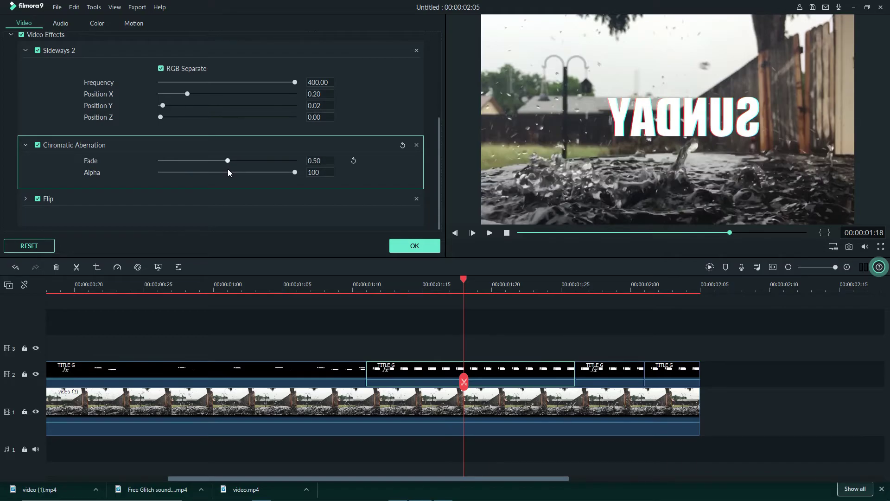
click(425, 246)
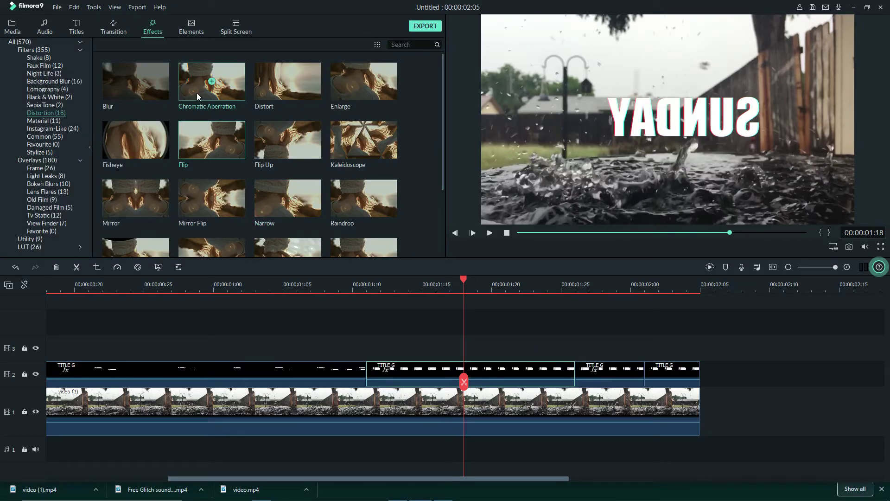
- Add the Chromatic Aberration filter to the third TITLE G piece and place the Cinema 21:9 frame overlay at the start of track 3
drag(230, 96, 599, 381)
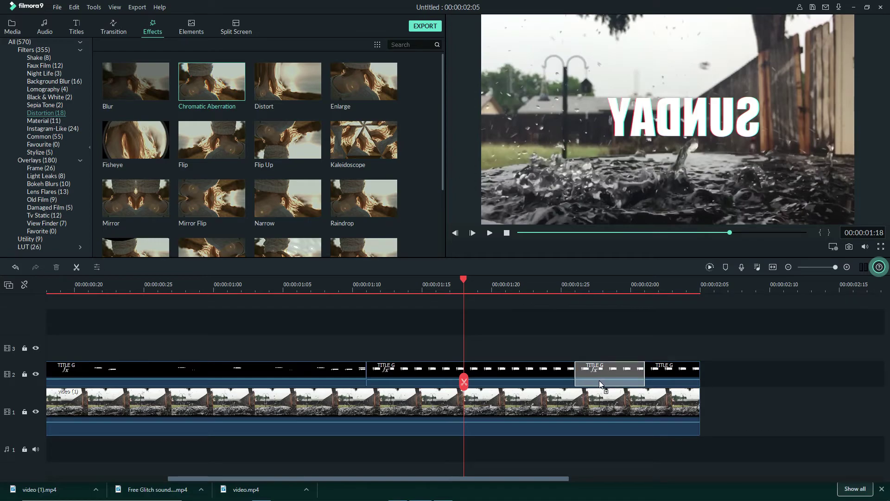
drag(601, 376, 601, 376)
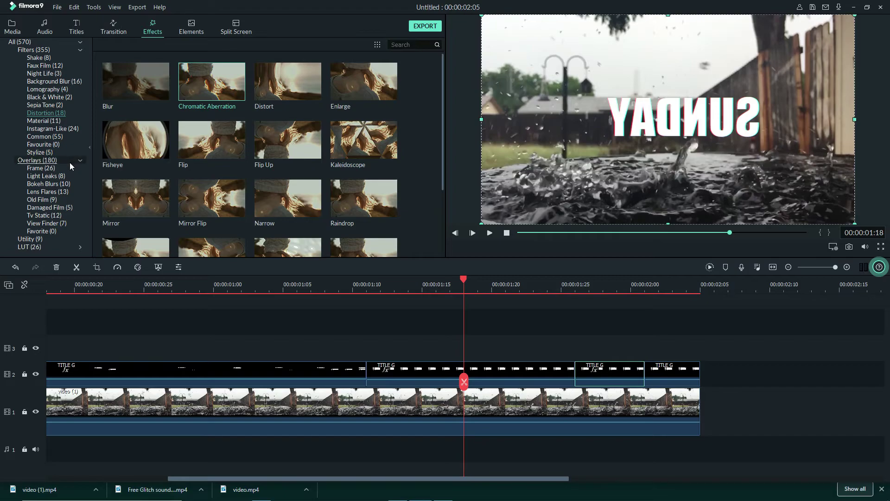
click(45, 171)
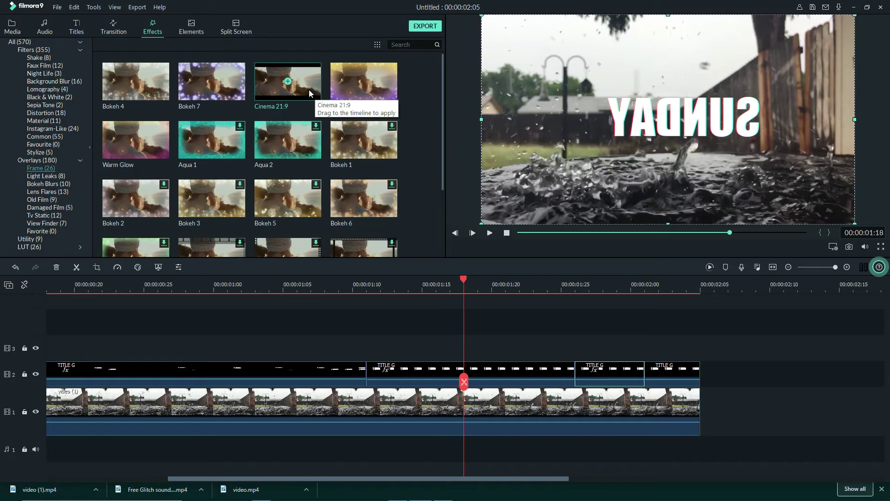
drag(307, 89, 29, 354)
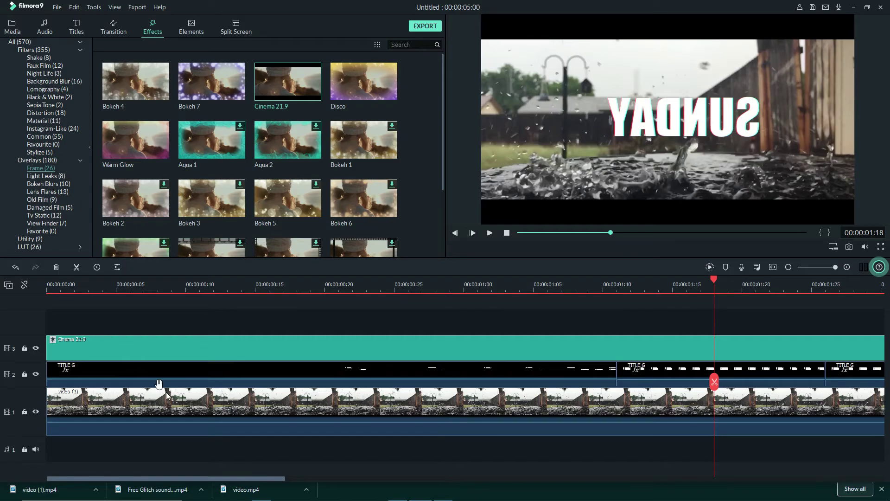
- Apply the Warm Film color correction preset to the video (1) clip on track 1 after previewing it
right_click(180, 409)
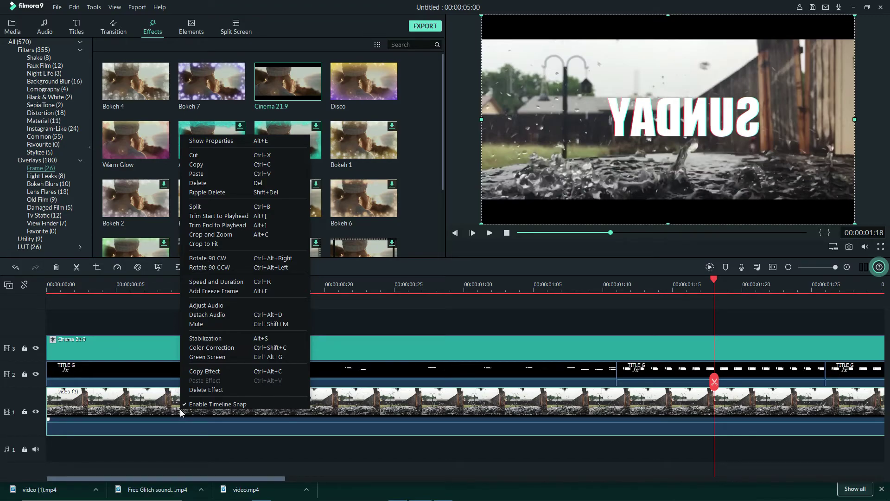
click(227, 351)
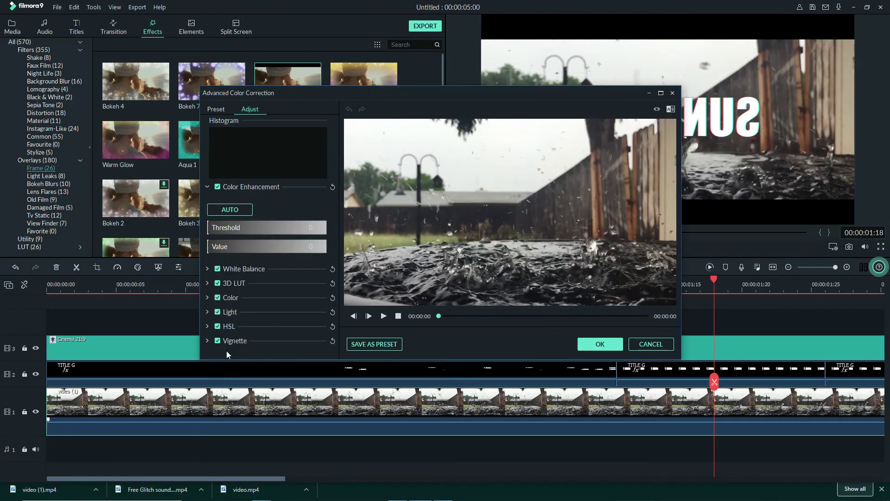
click(218, 110)
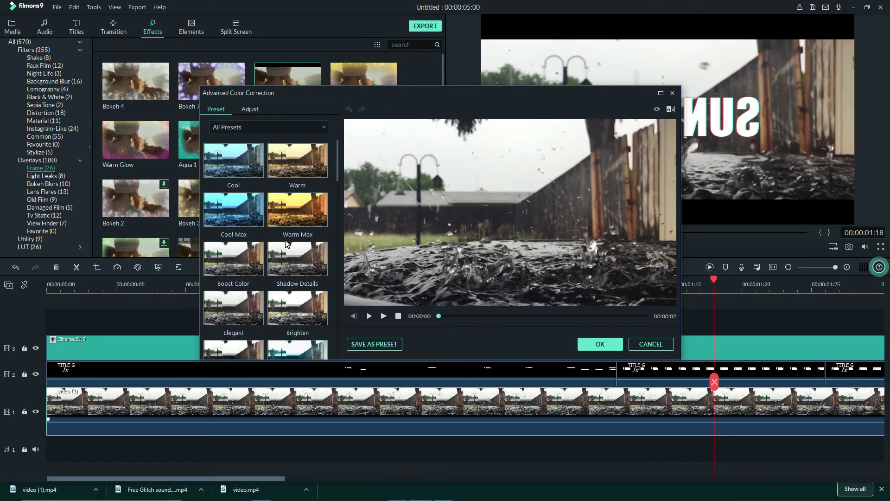
click(302, 213)
scroll(297, 213, down, 3)
scroll(297, 213, down, 5)
click(251, 340)
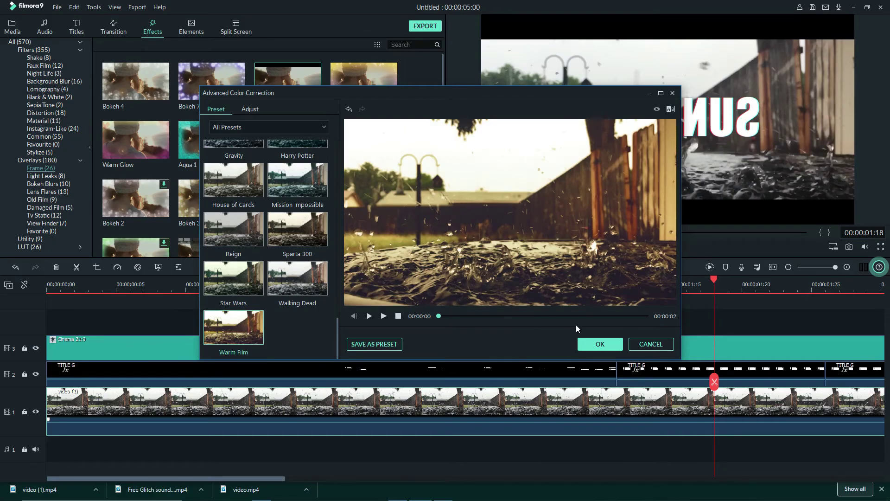
click(384, 316)
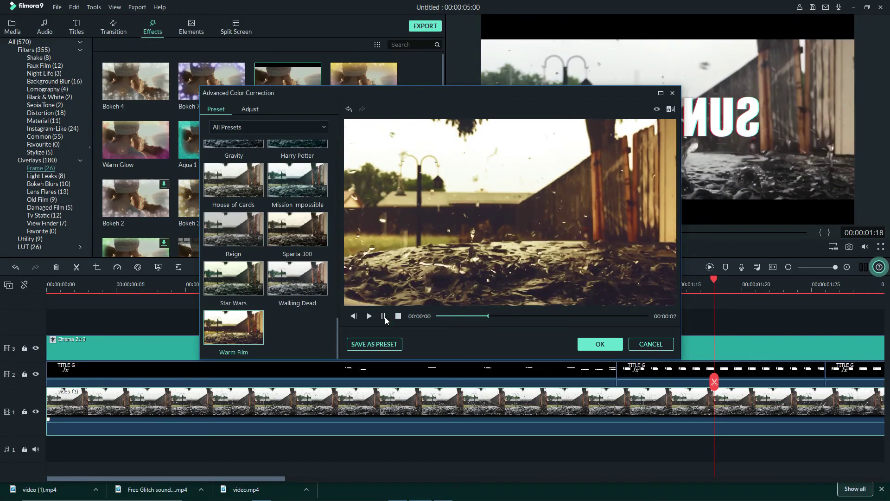
click(384, 317)
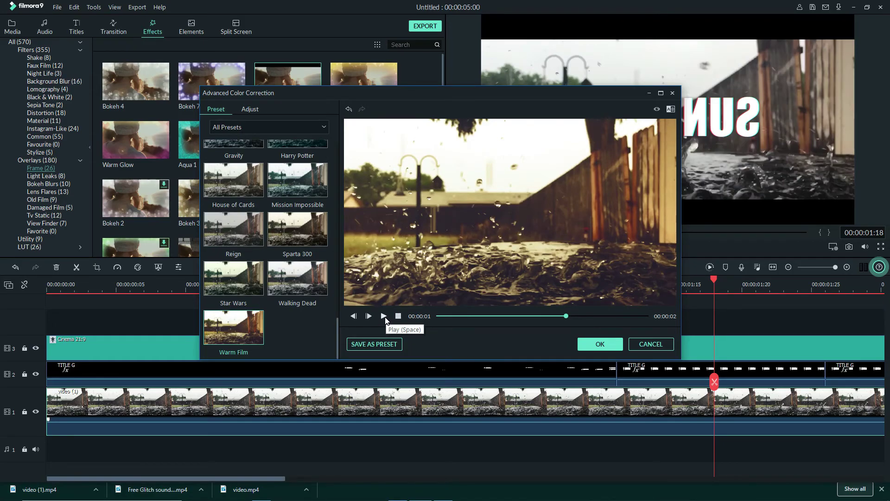
click(597, 346)
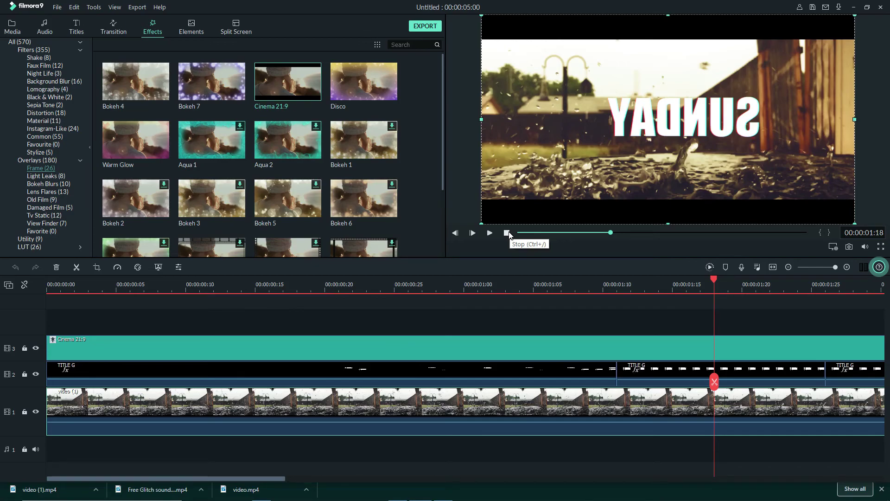
- Add the sound glitch audio at the start of audio track 1 and play the sequence from the beginning
click(13, 27)
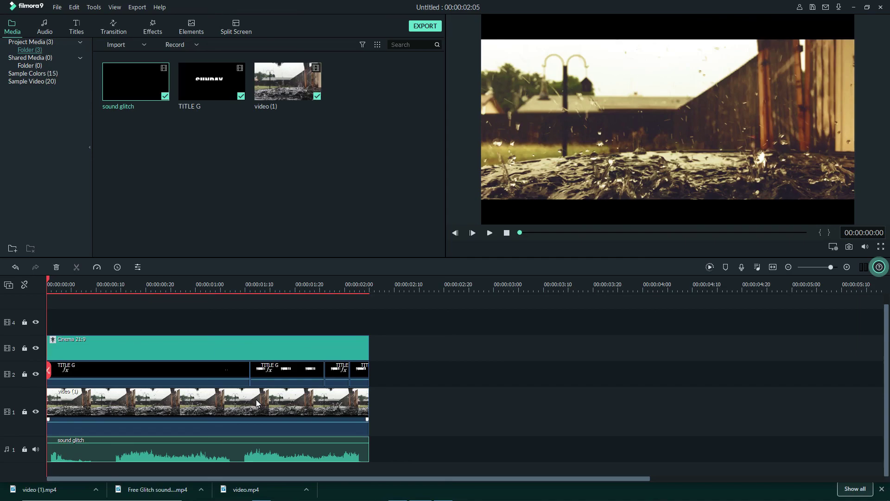
click(489, 235)
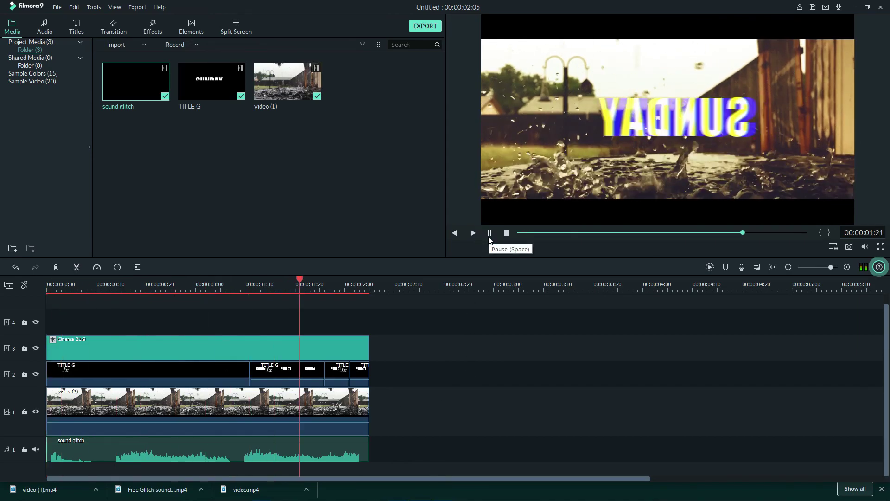
click(489, 235)
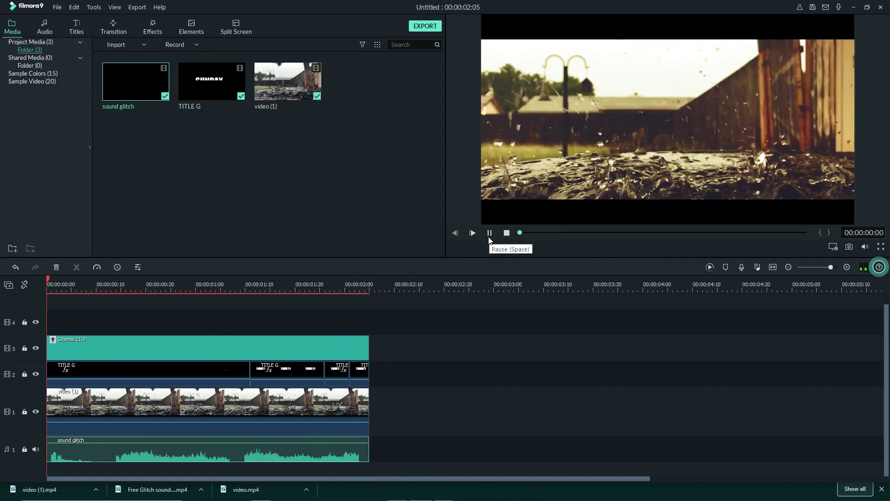